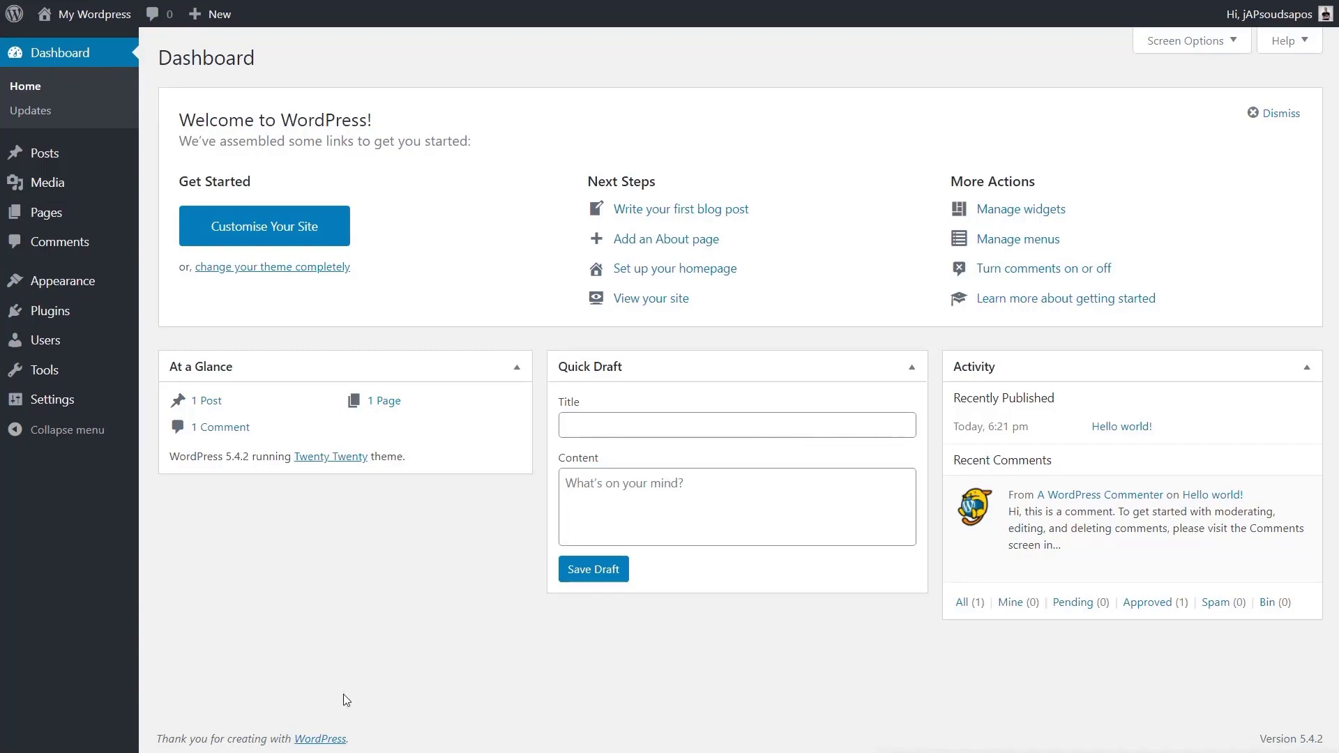
- Search 'astra starter sites', install and activate Starter Templates, then open its library
mouse_move(82, 320)
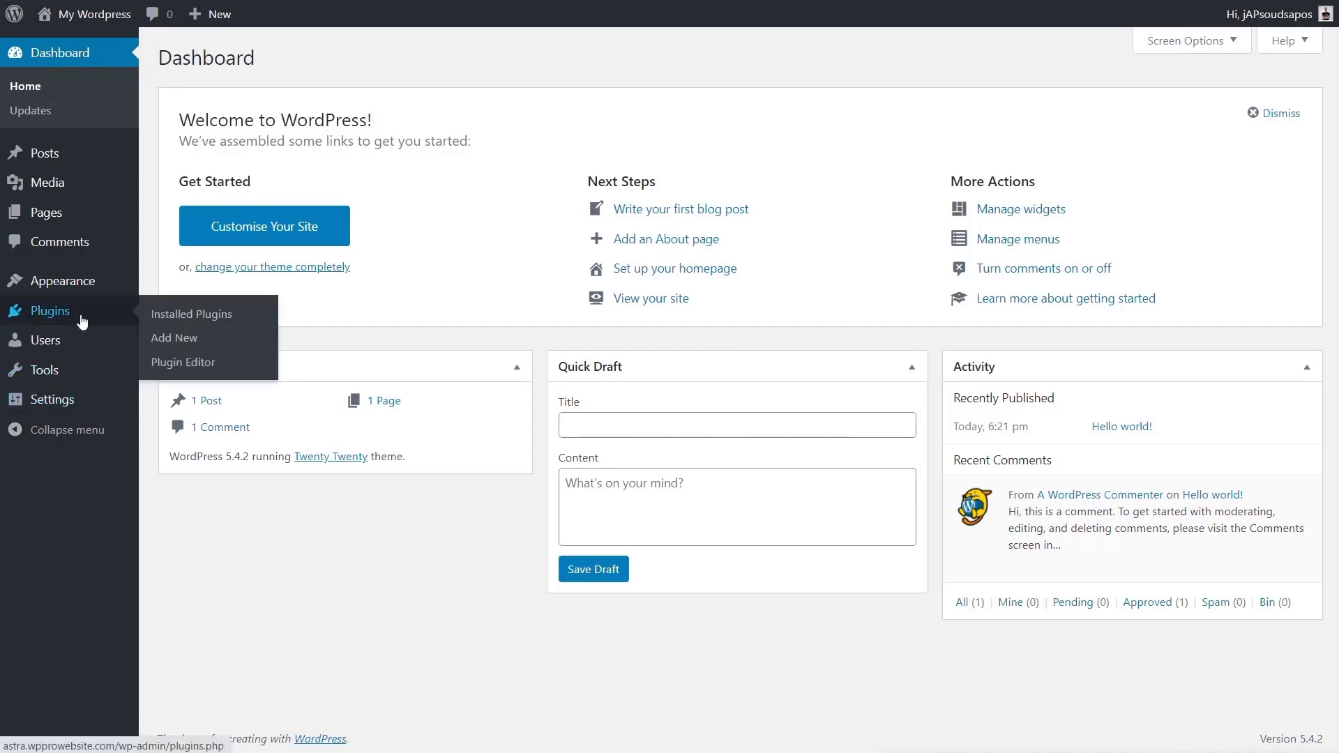
left_click(181, 339)
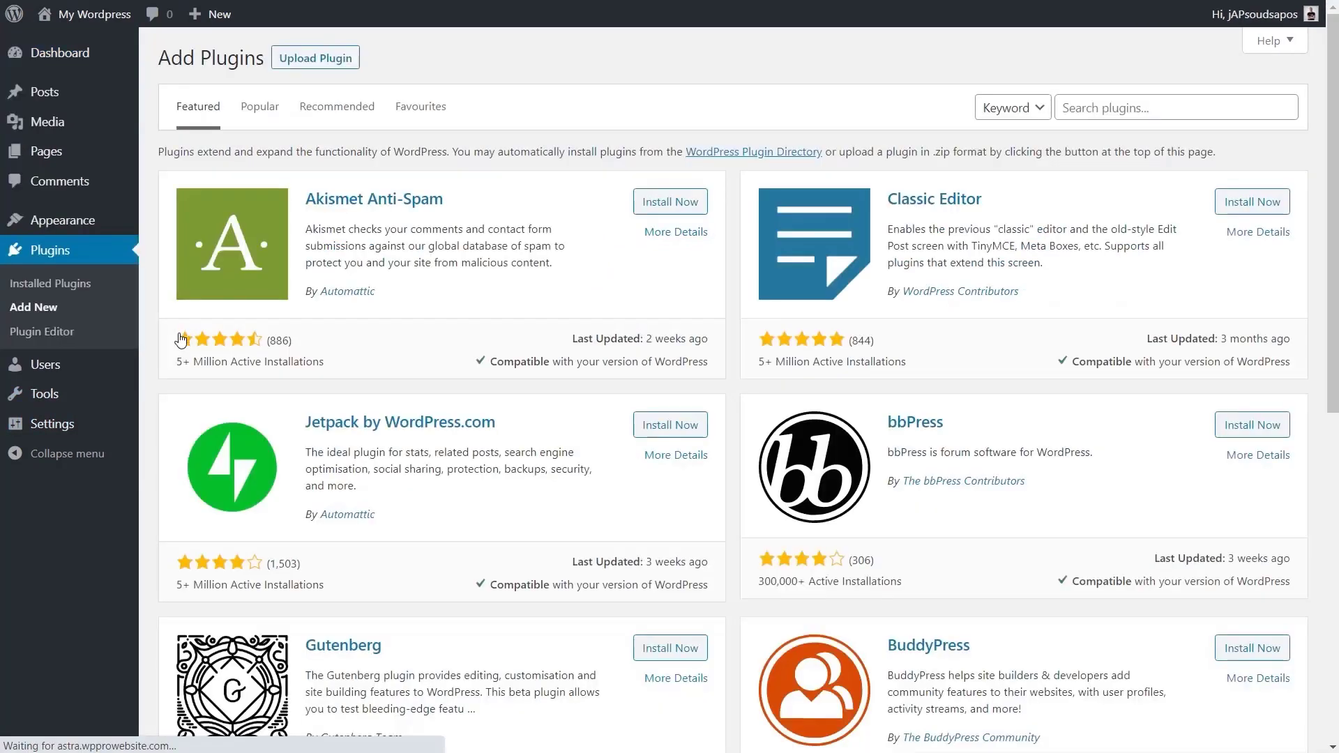
left_click(1129, 108)
type("astra starter sites")
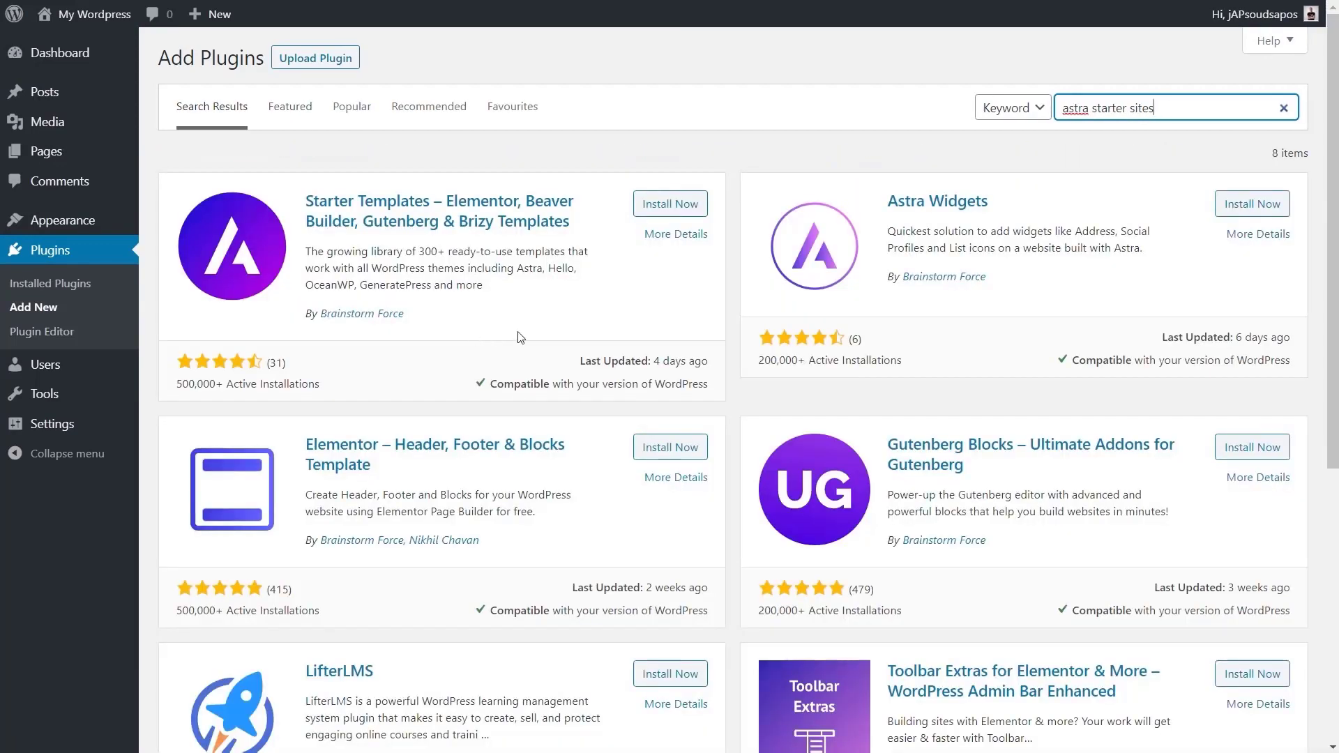
left_click(653, 205)
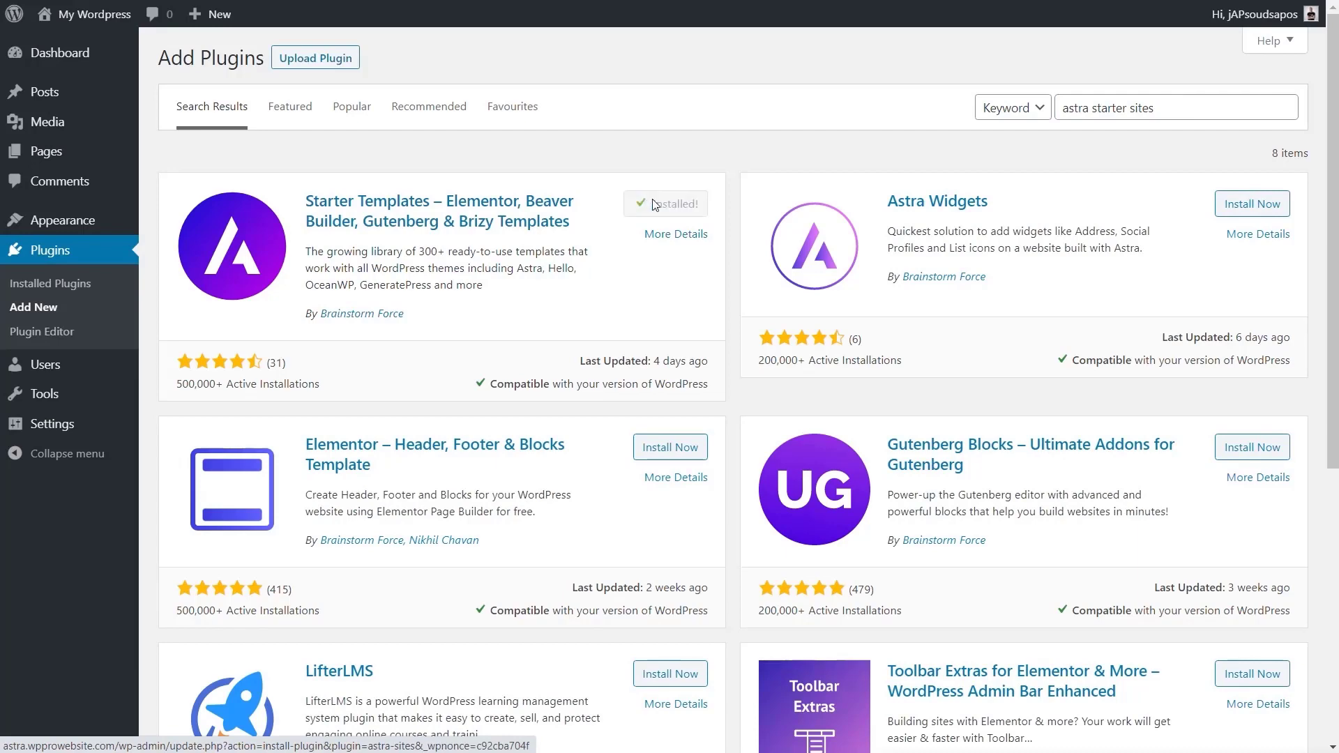
left_click(665, 205)
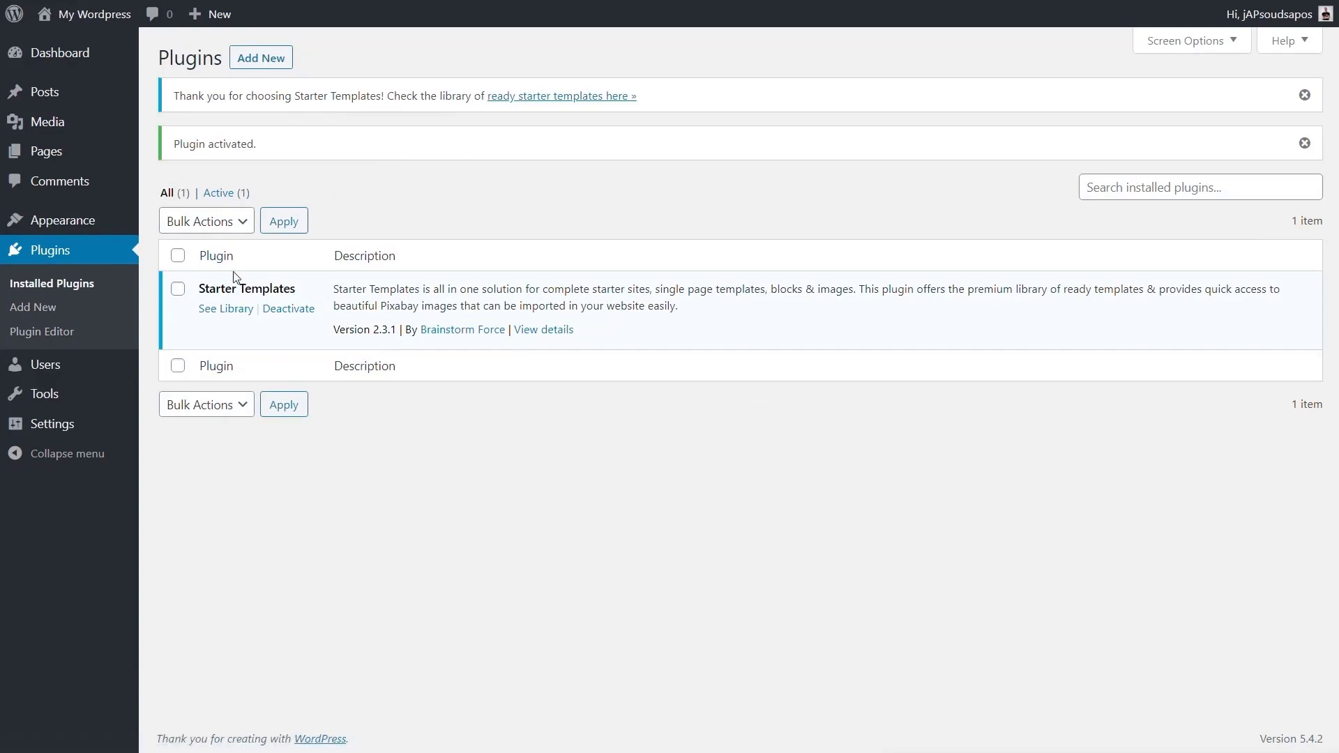
left_click(226, 317)
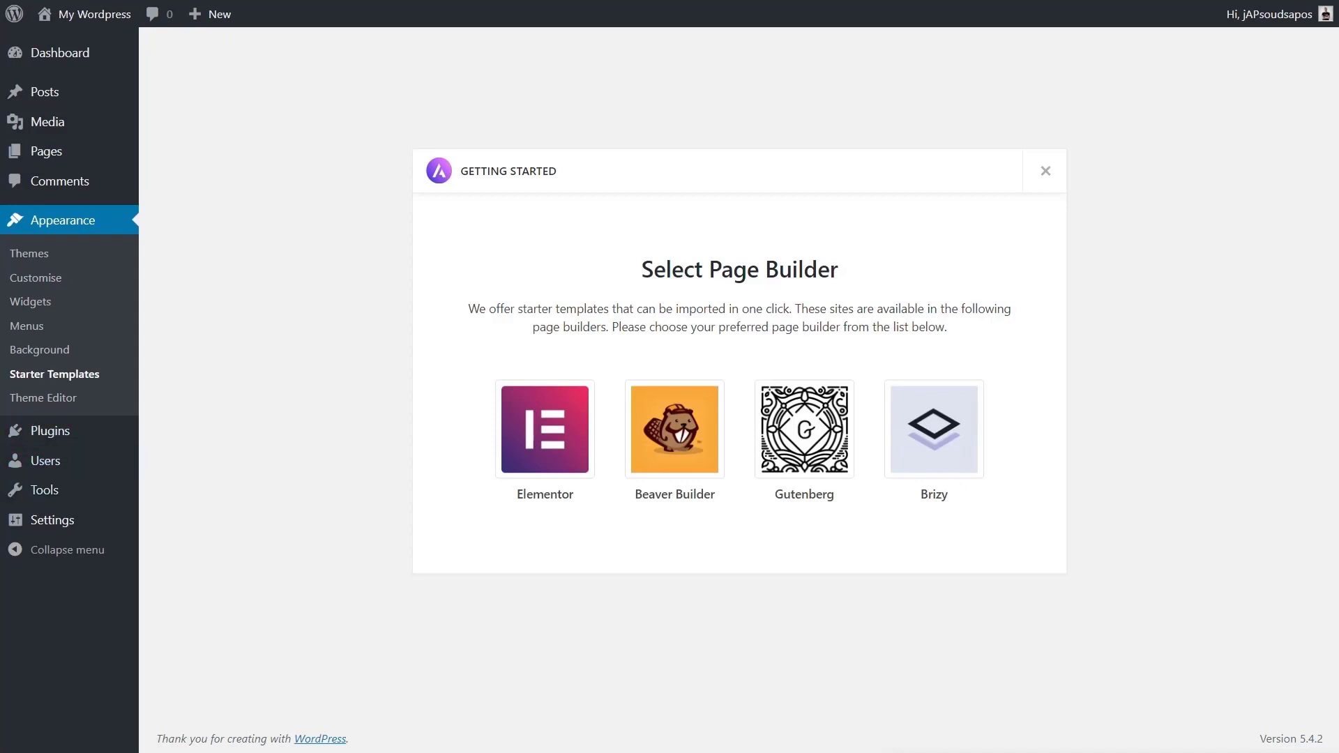
- Pick Elementor as the page builder and open the Outdoor Adventure starter site
left_click(517, 455)
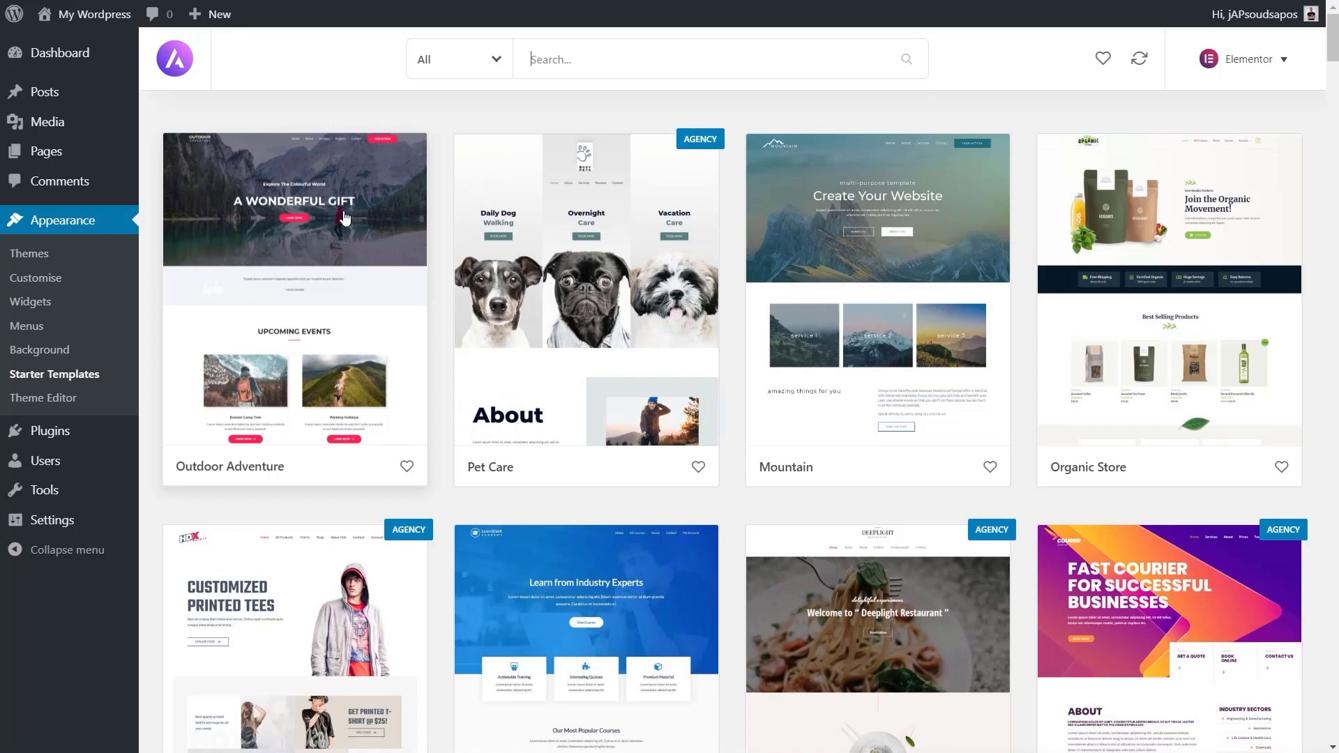
left_click(293, 275)
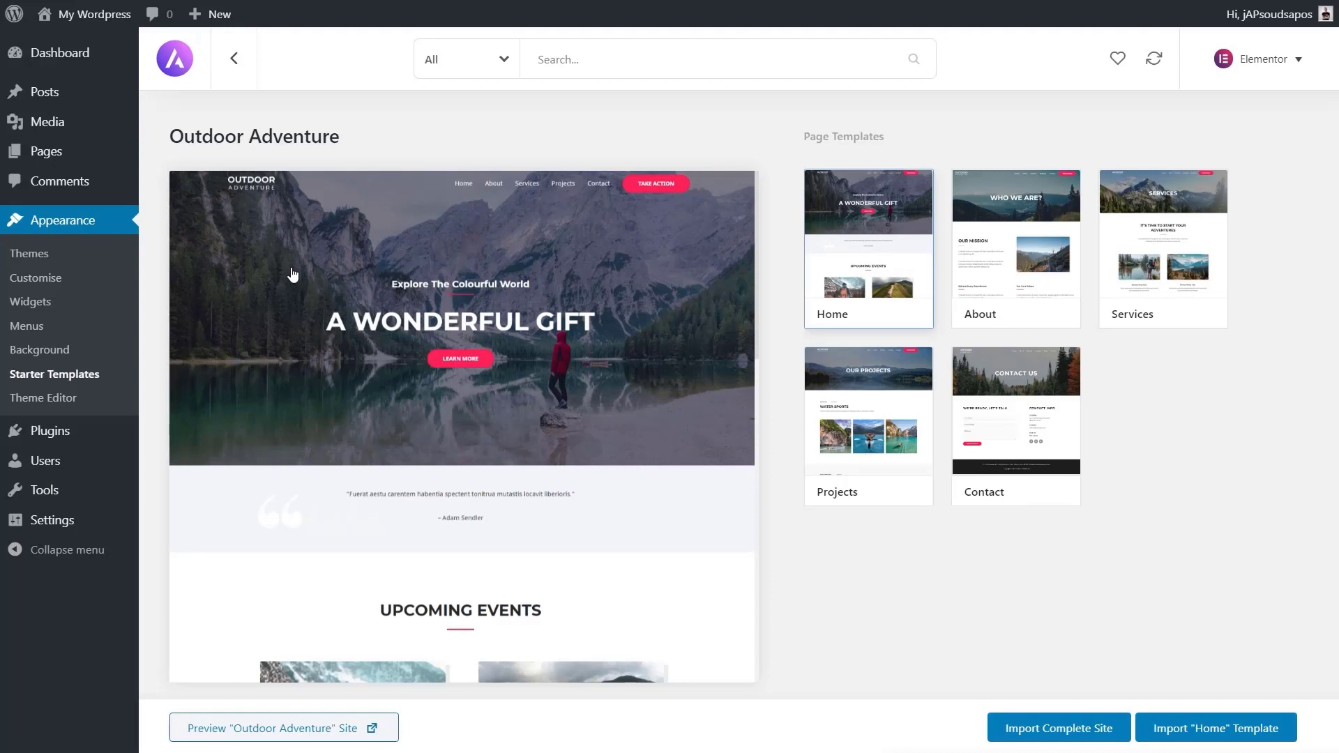
- Preview the Outdoor Adventure About template with its 'Who We Are?' banner and Our Mission section
left_click(1029, 245)
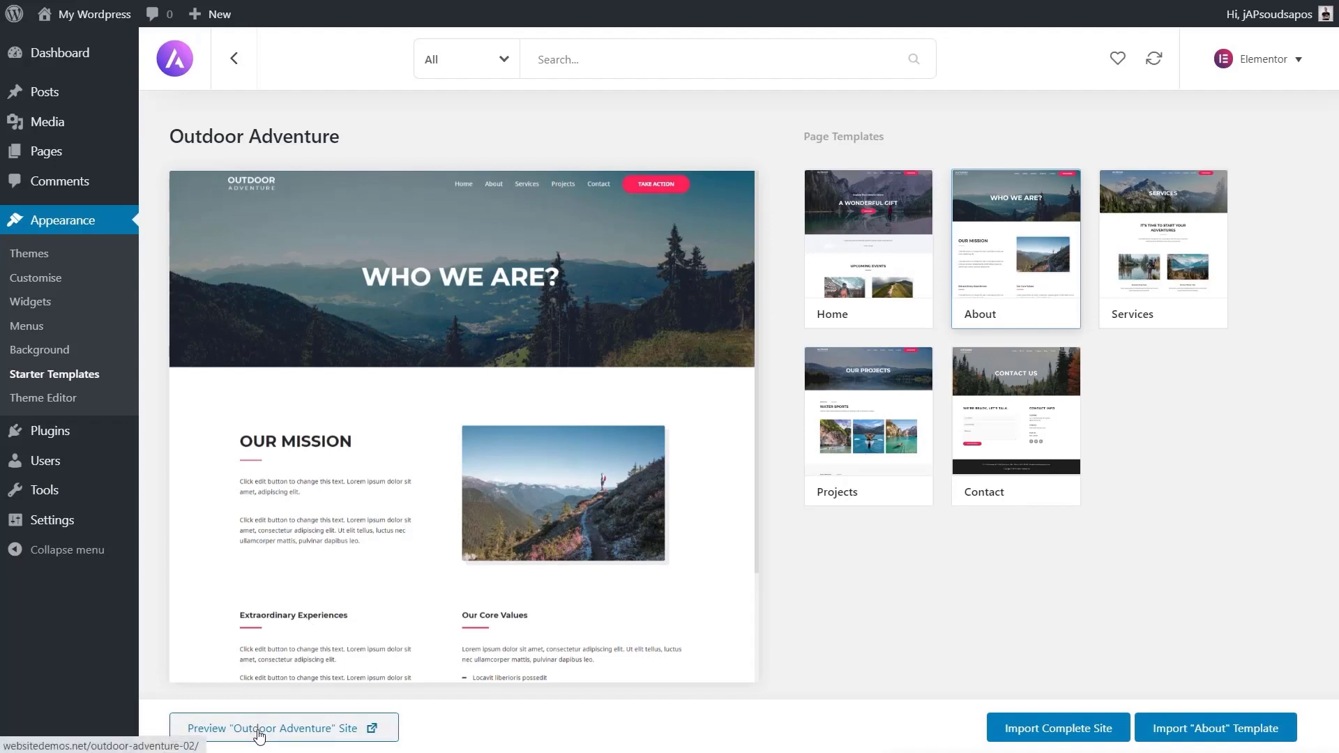
left_click(187, 729)
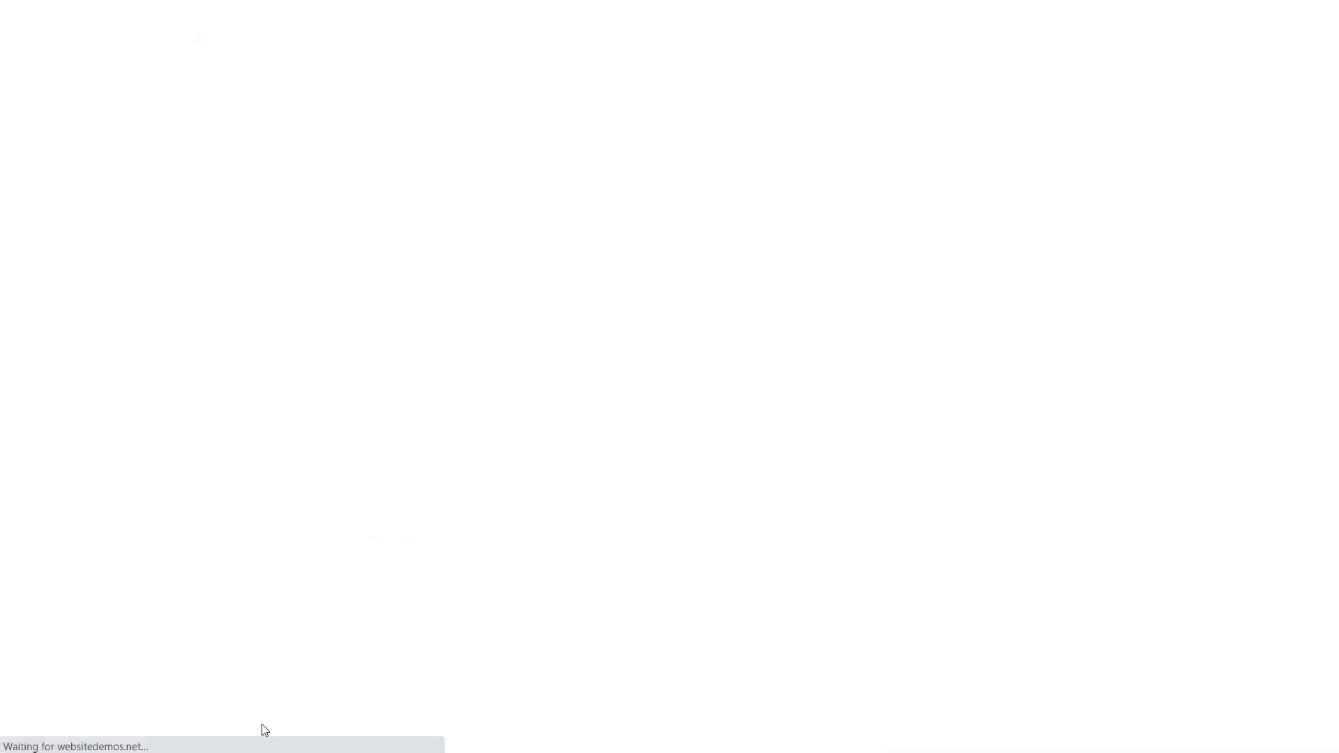
scroll(484, 251, "down", 5)
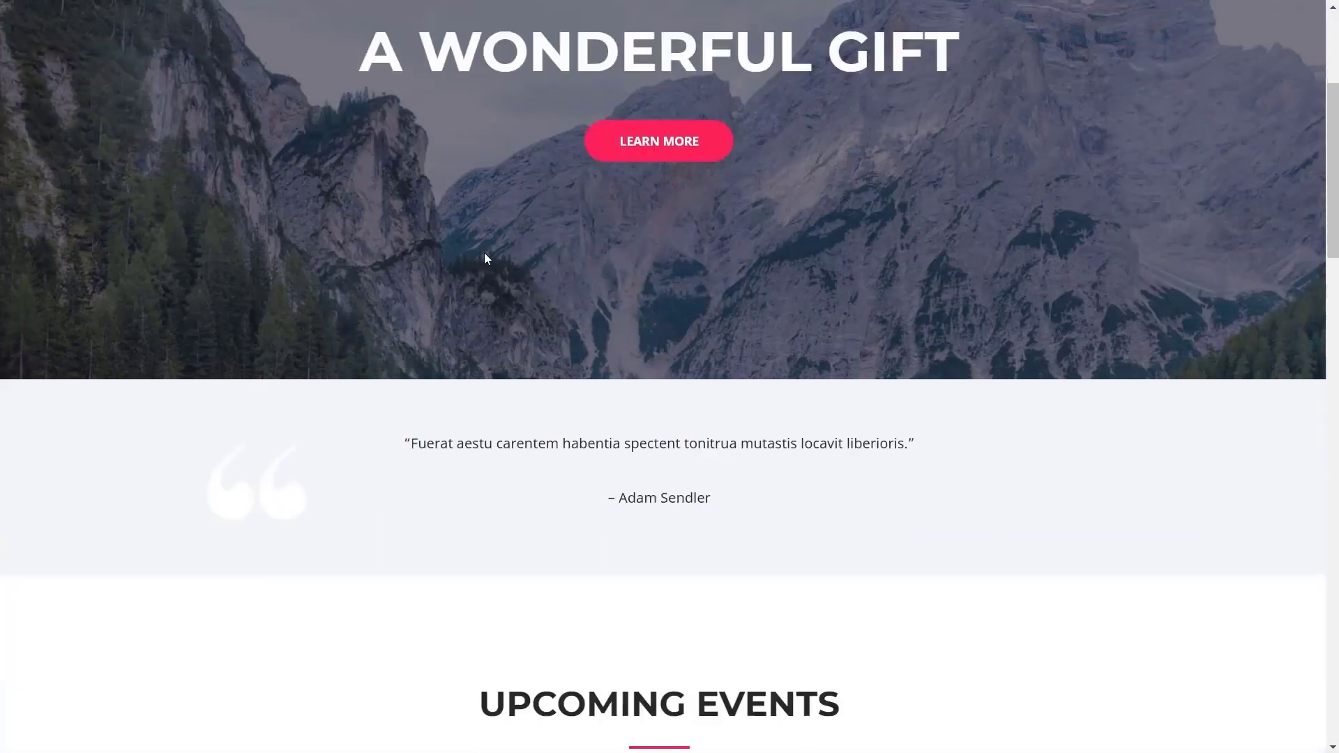
scroll(486, 260, "down", 15)
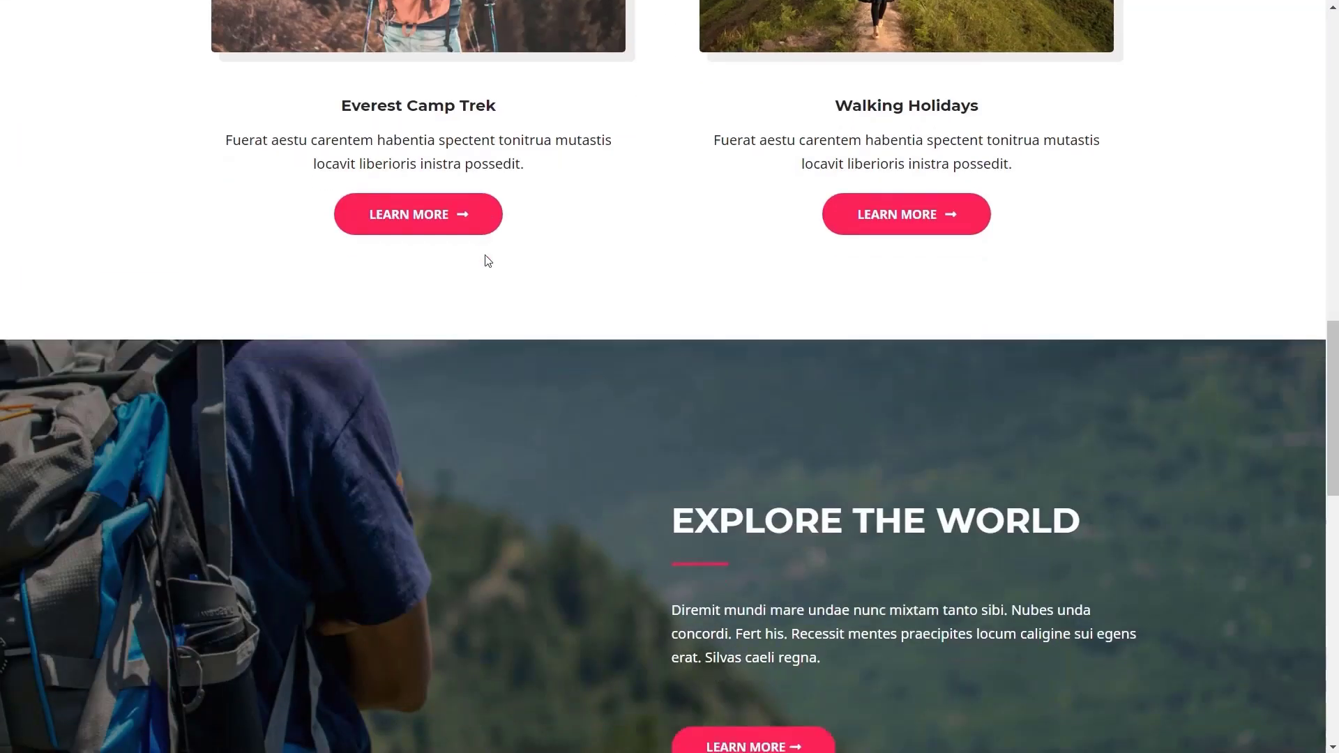
scroll(486, 260, "down", 8)
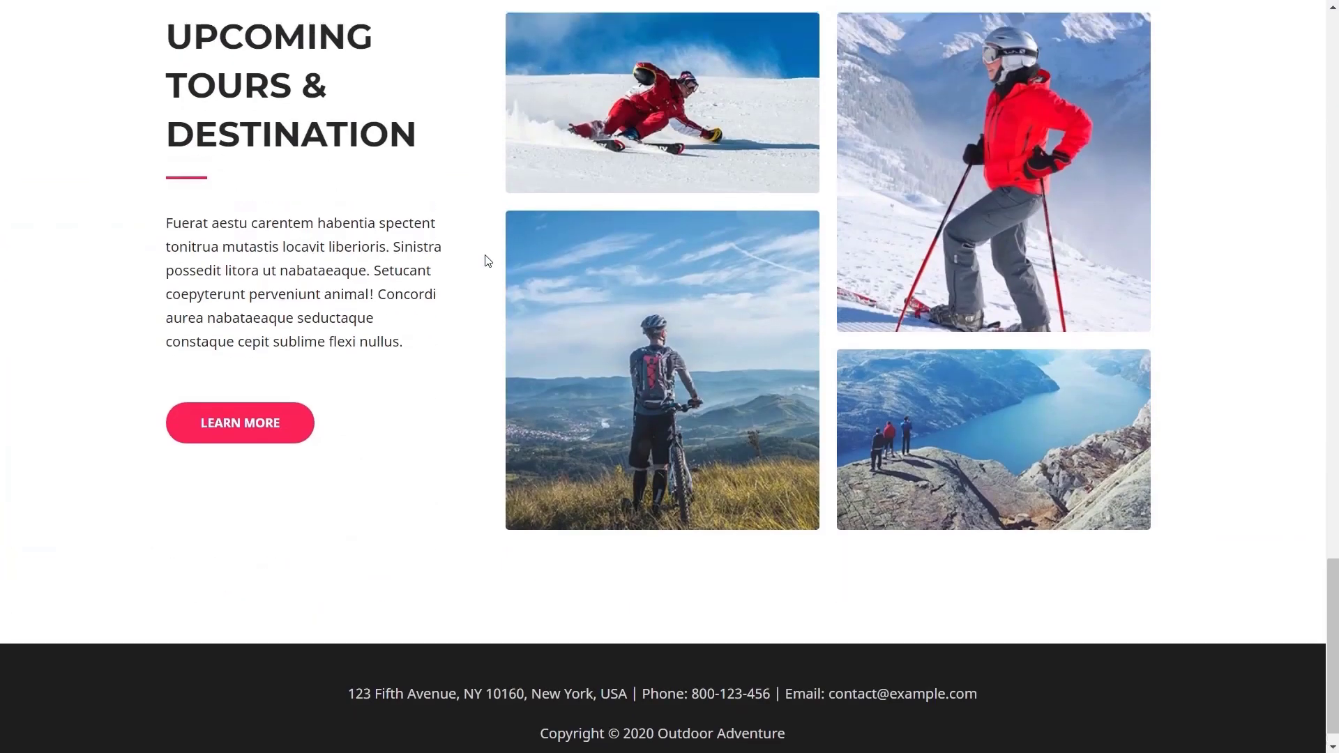
scroll(488, 258, "up", 9)
scroll(488, 255, "up", 20)
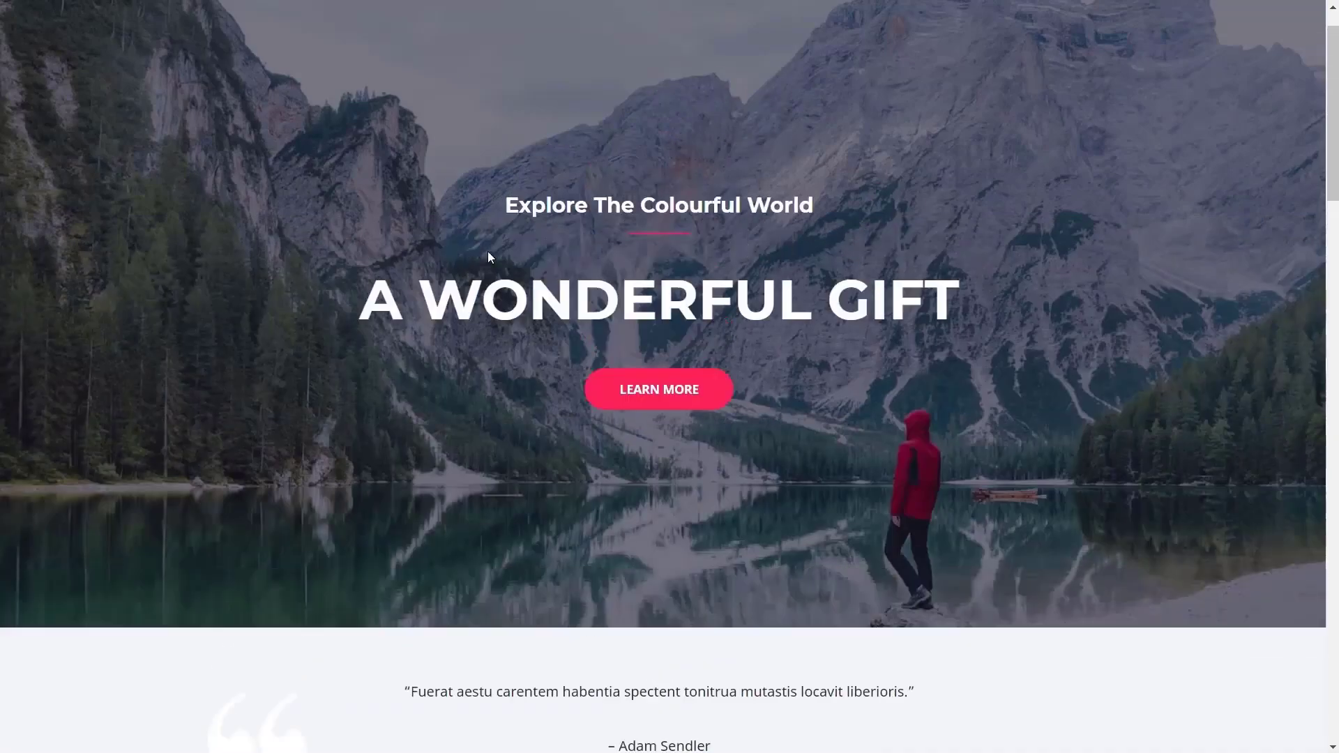
left_click(744, 33)
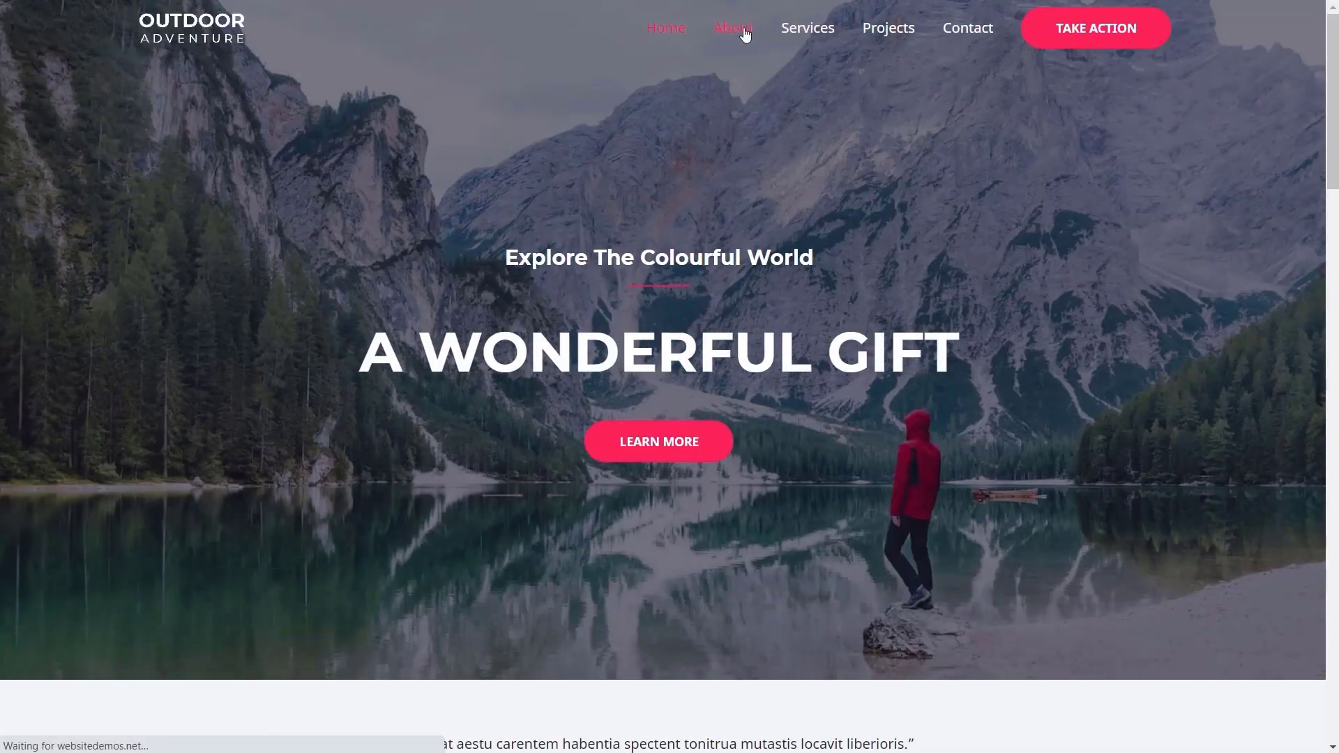
left_click(809, 36)
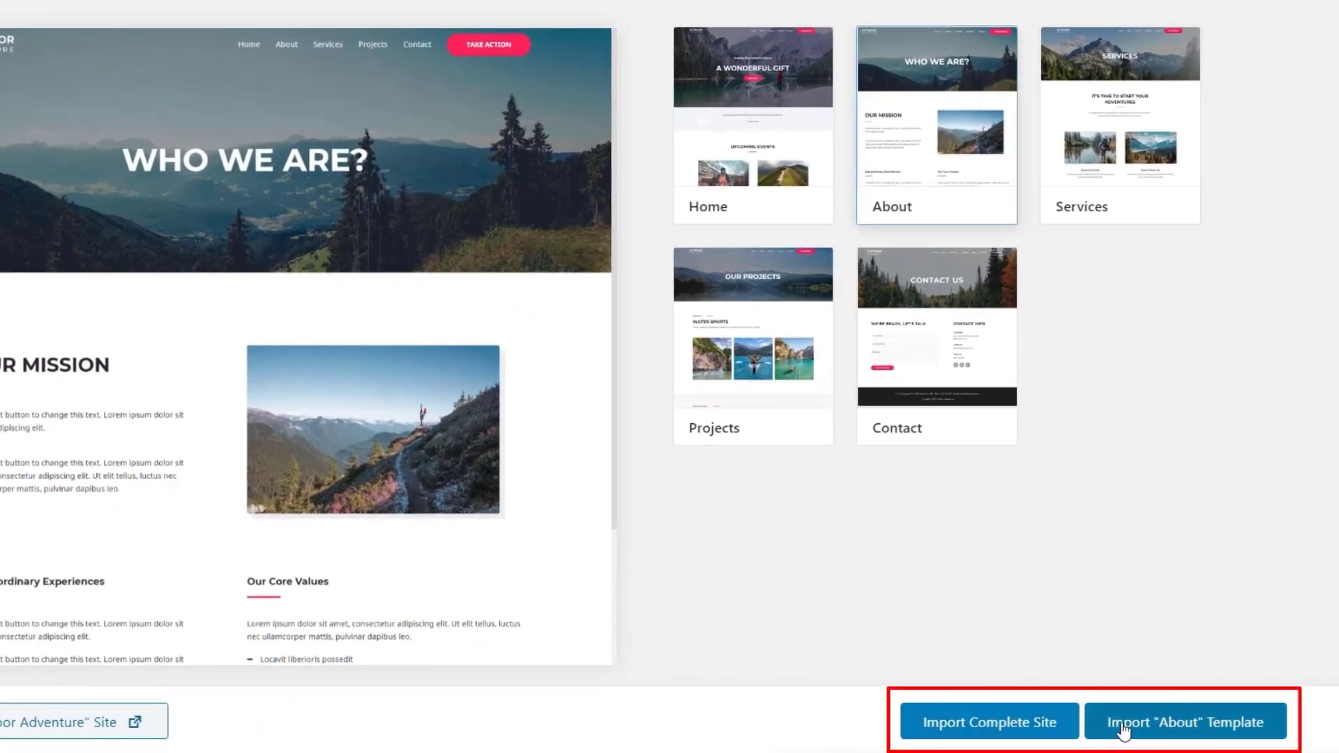
- Preview the Outdoor Adventure Projects template, then go back to the starter site grid
left_click(771, 355)
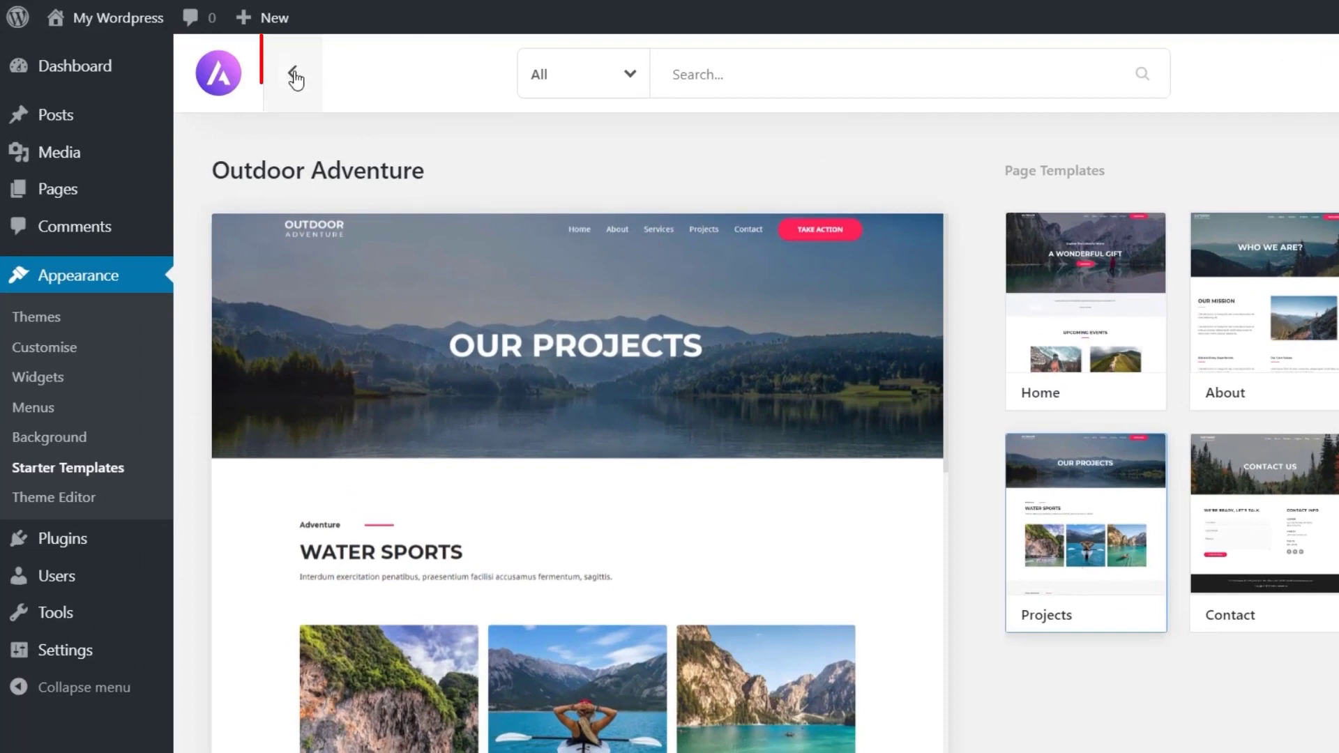
left_click(294, 75)
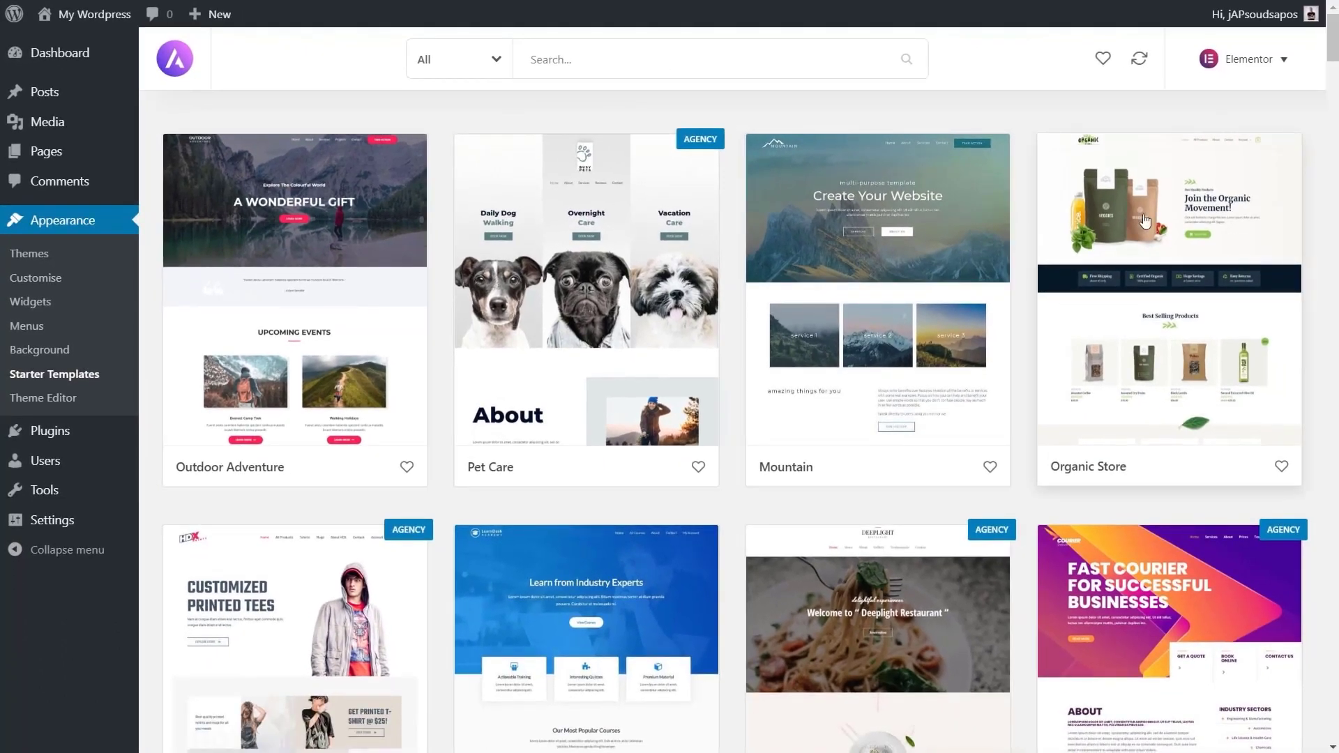
- Open Organic Store, preview its About and Contact templates, and view its live demo
left_click(1109, 251)
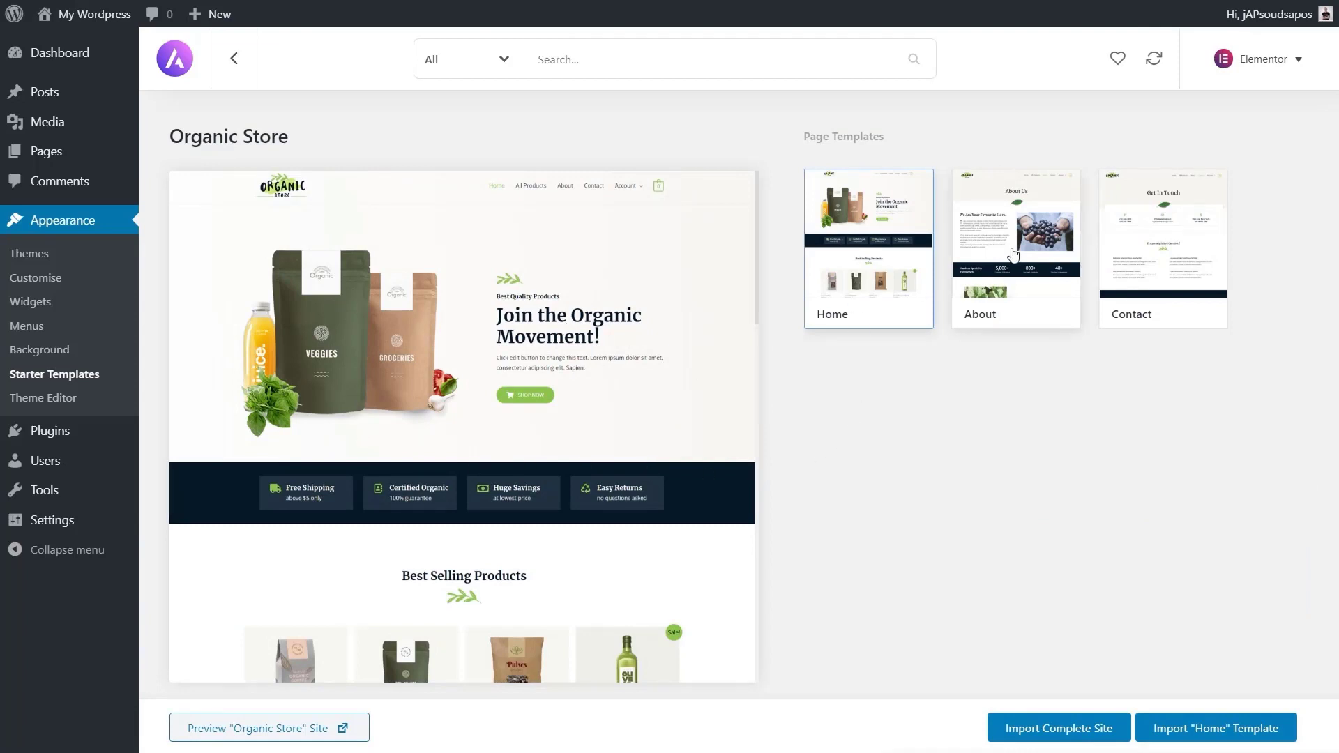
left_click(1012, 253)
left_click(1149, 291)
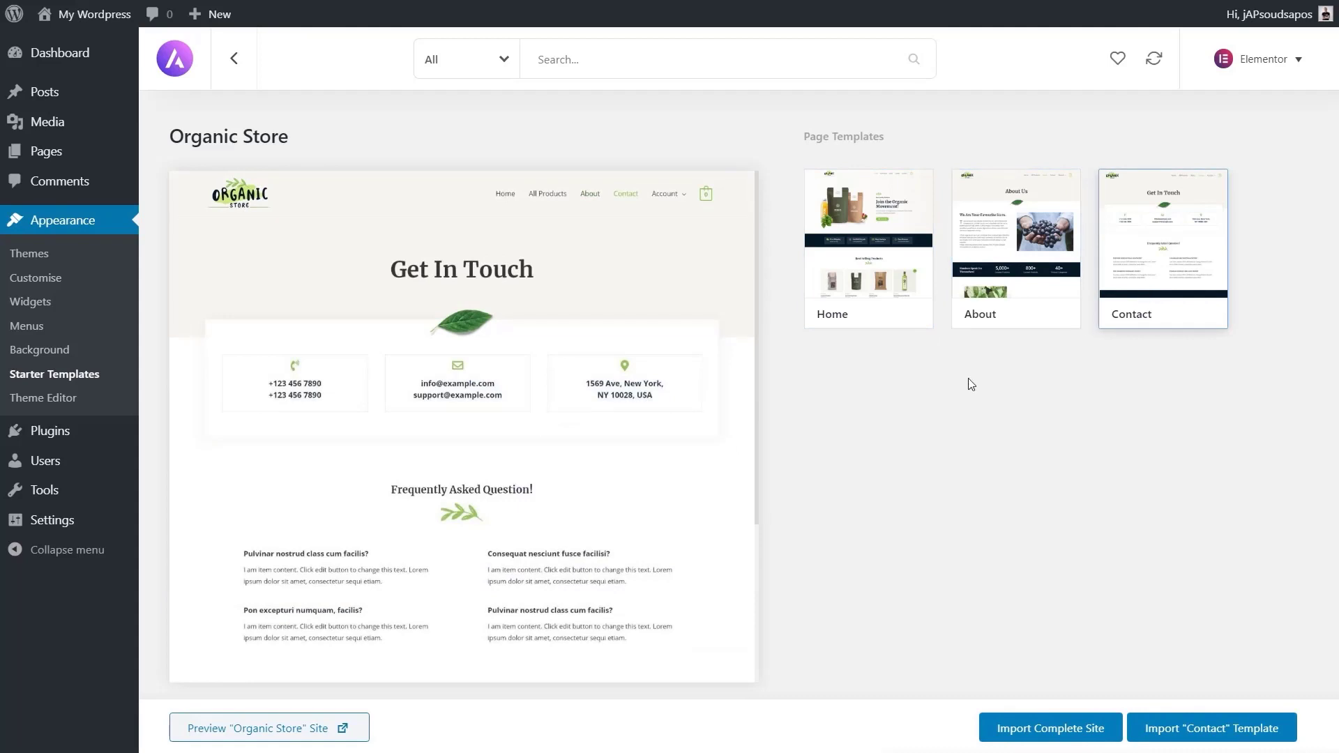
left_click(295, 728)
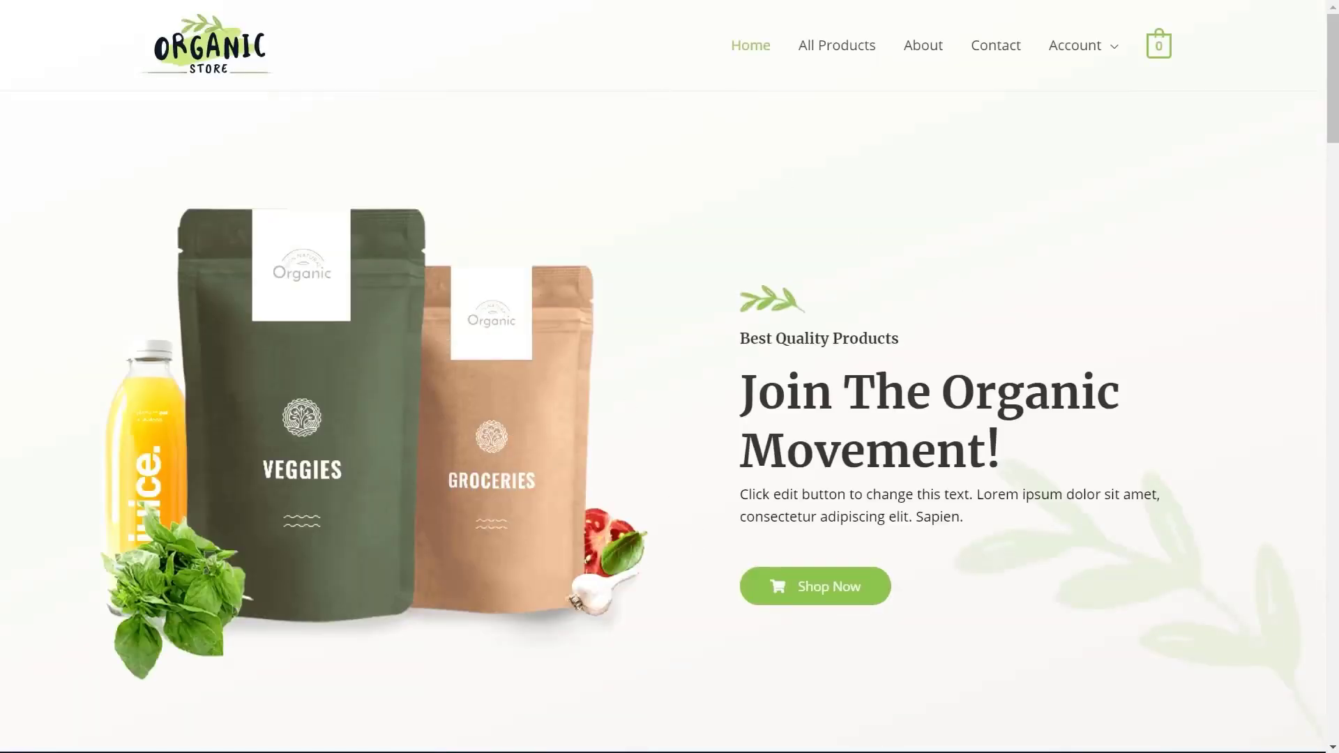
key("ctrl+w")
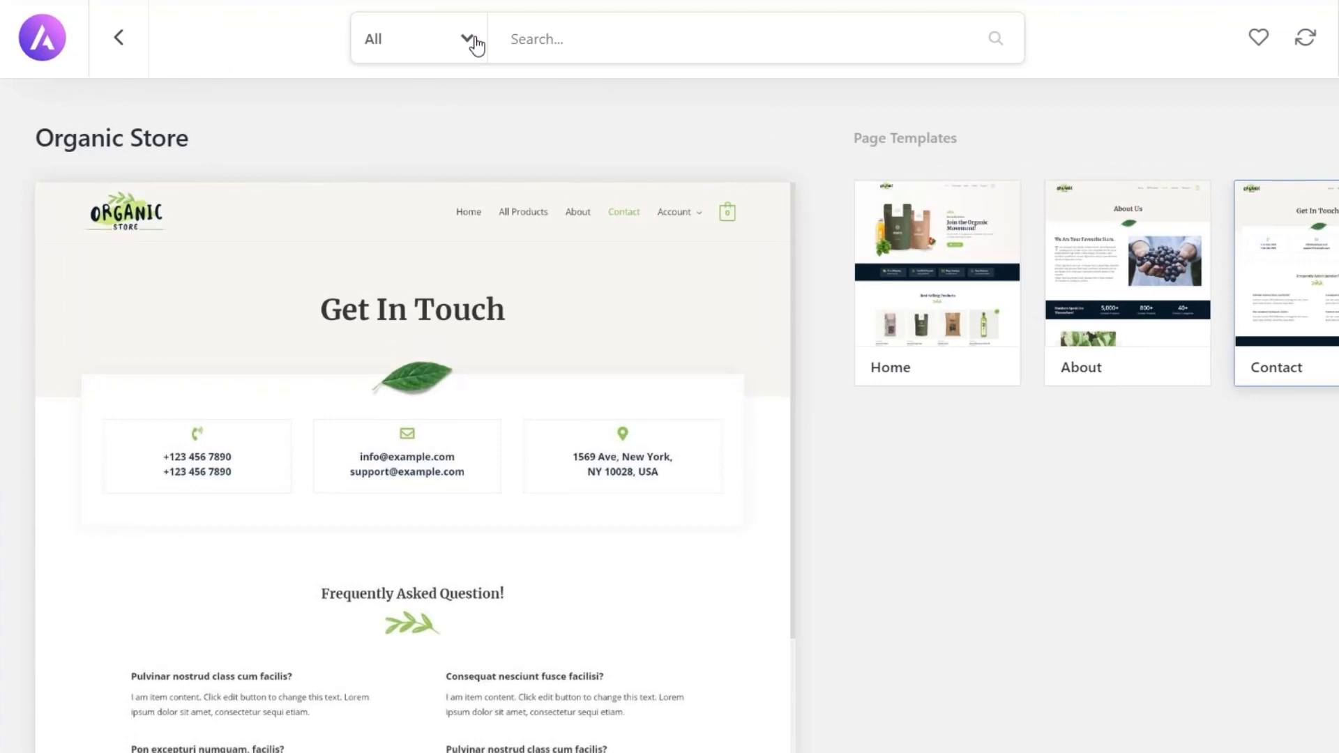
left_click(475, 44)
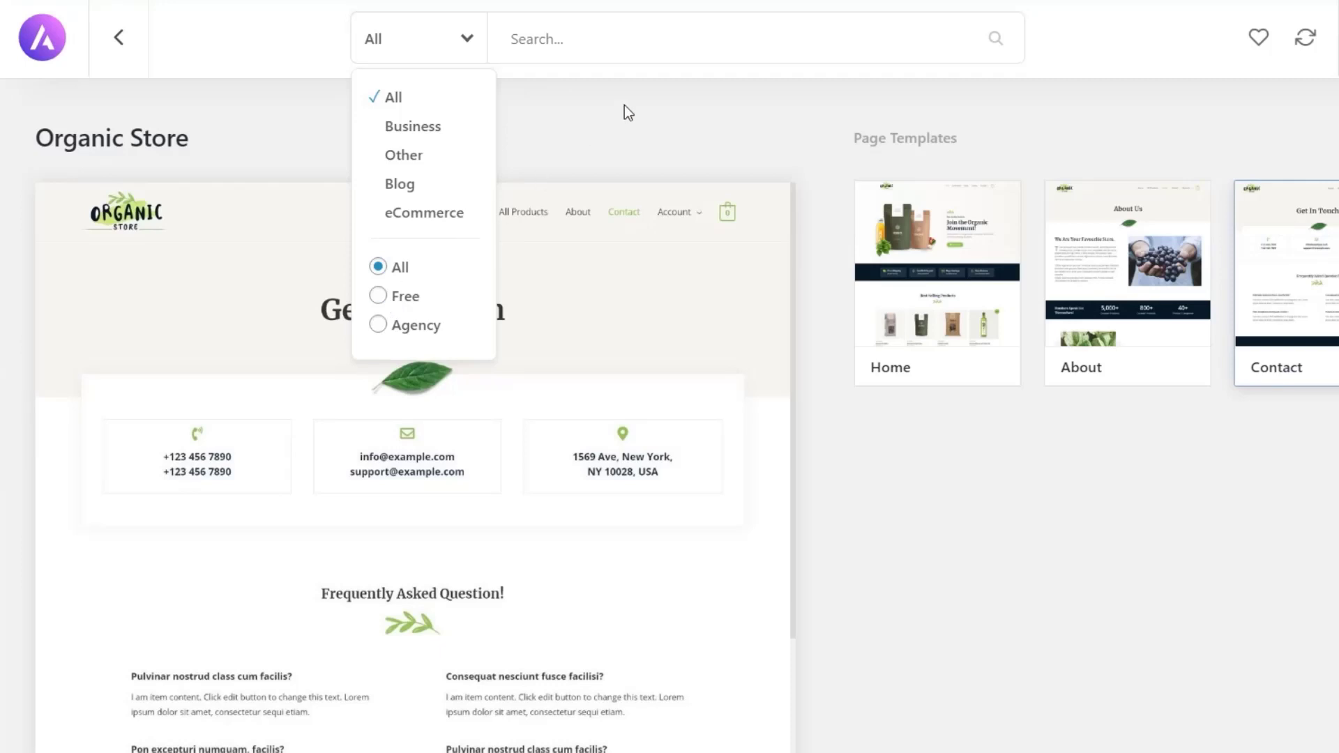
- Filter the starter templates to the eCommerce category and to free sites only
left_click(397, 63)
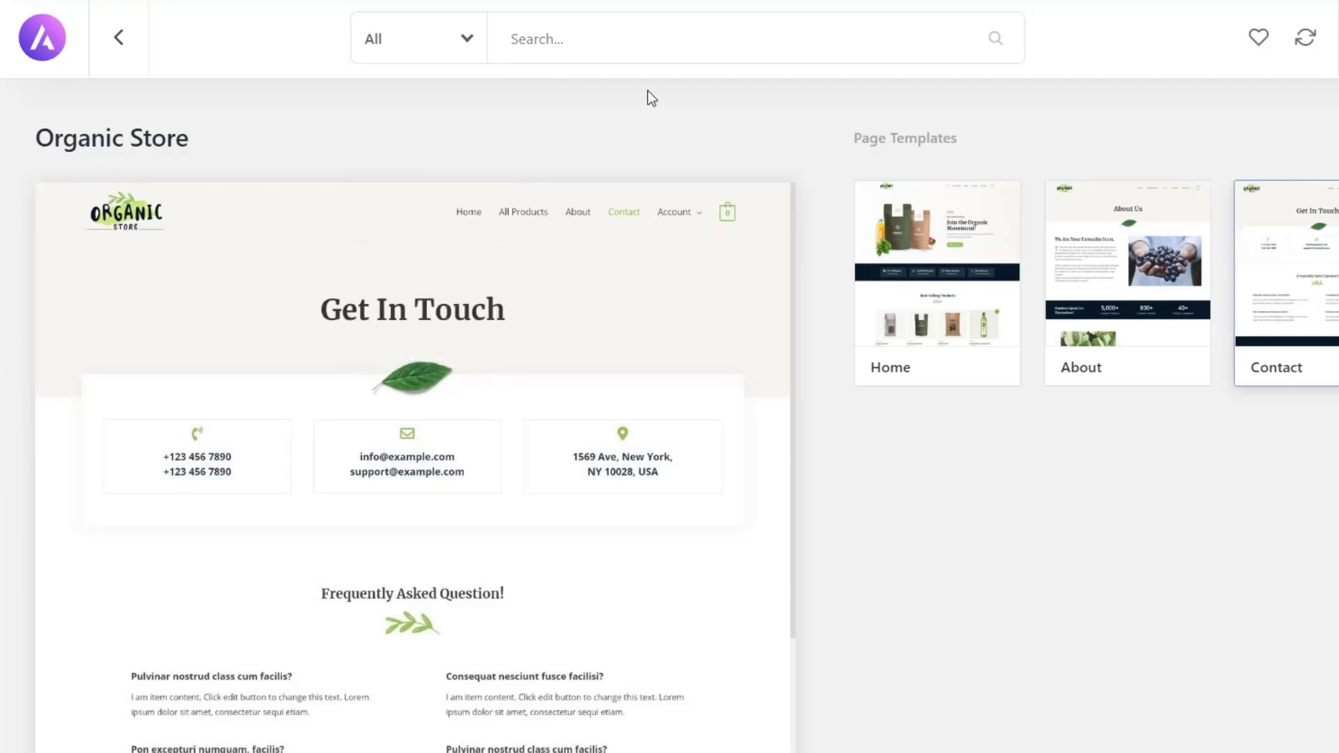
left_click(468, 46)
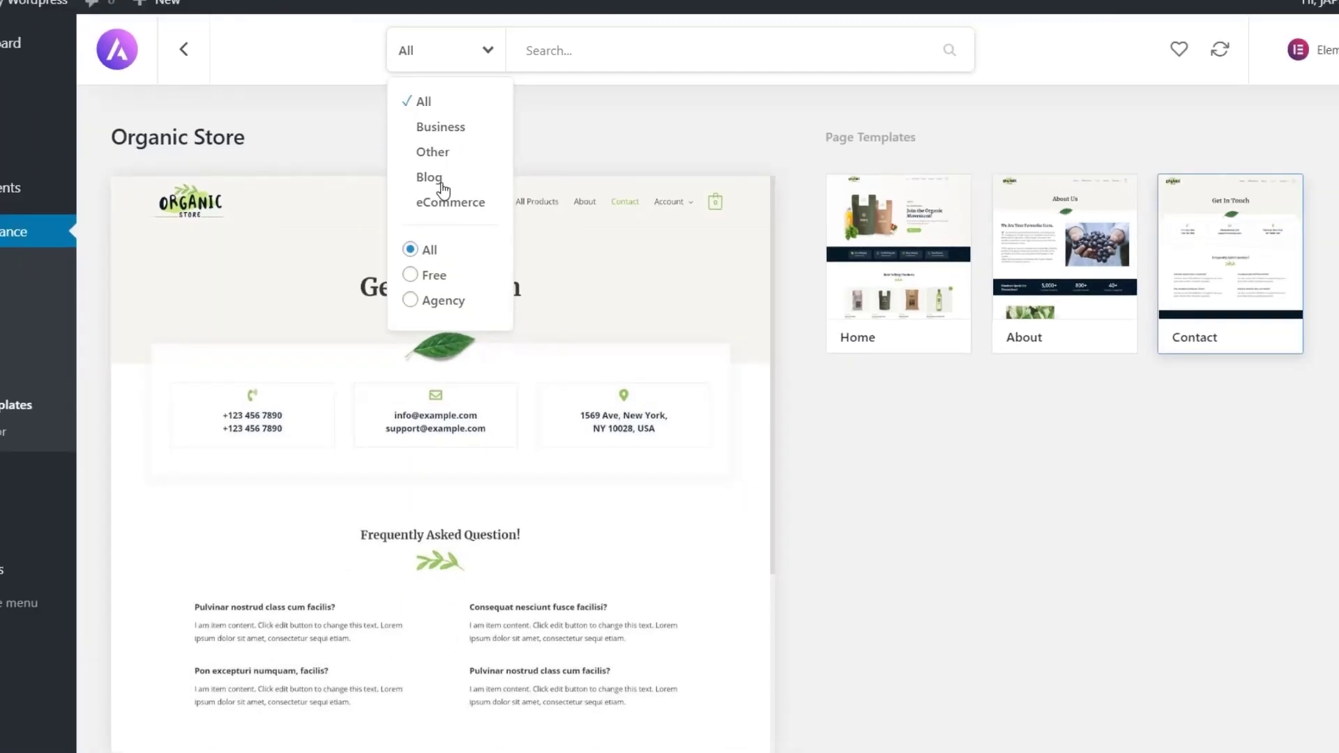
left_click(424, 212)
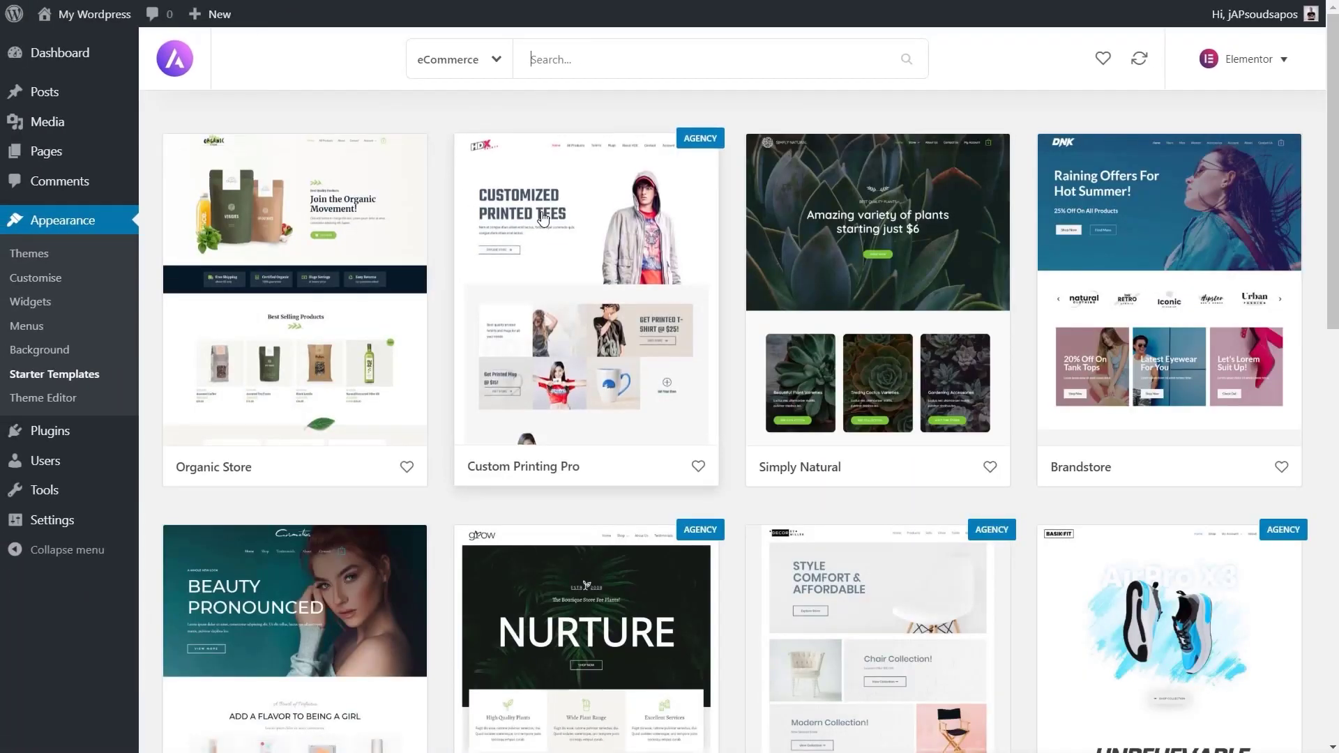
left_click(496, 60)
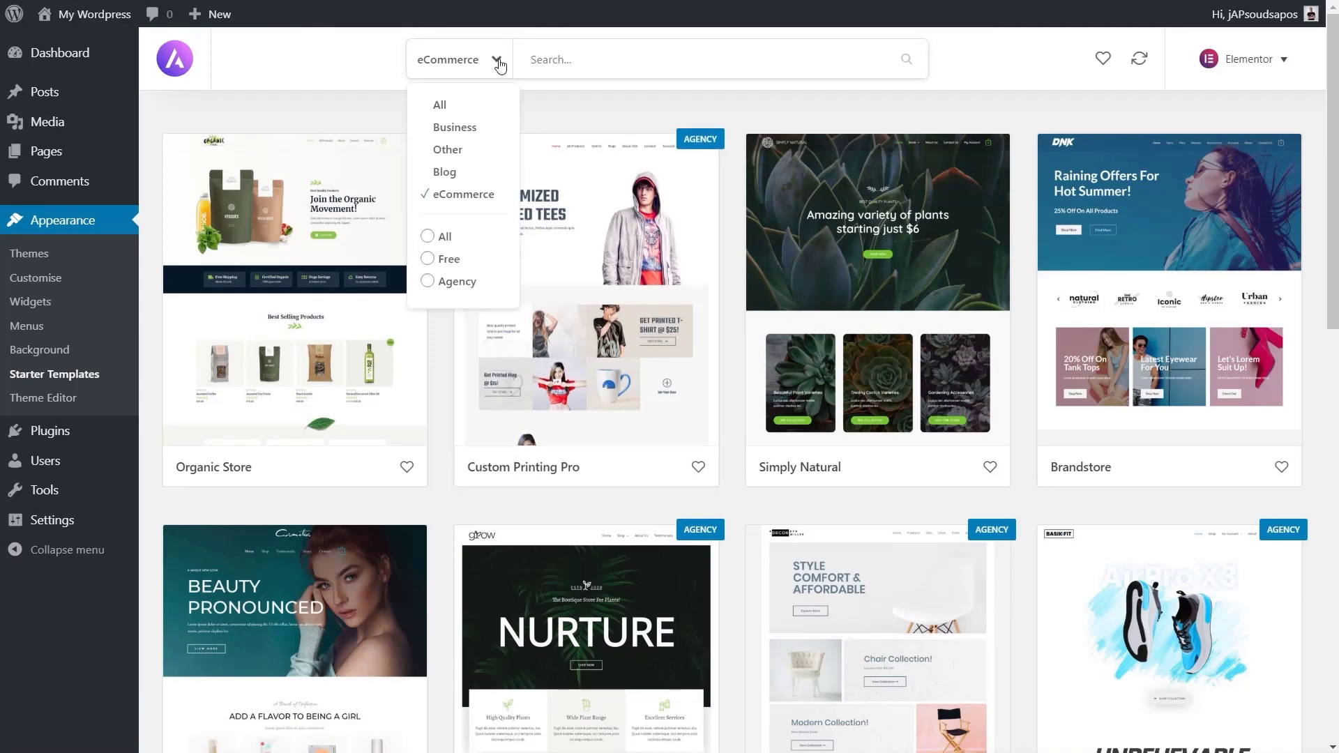
left_click(427, 259)
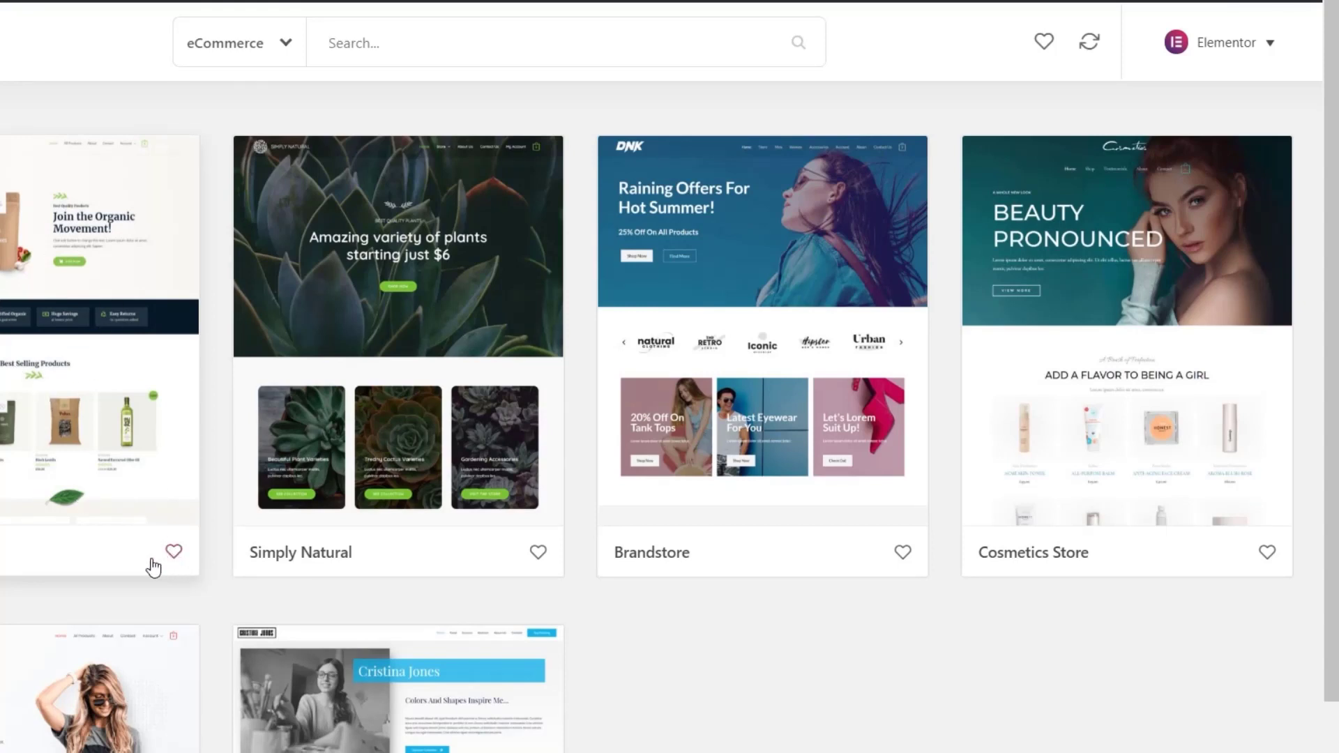
- View the favourite templates, sync the template library, and return to the full grid
left_click(1043, 44)
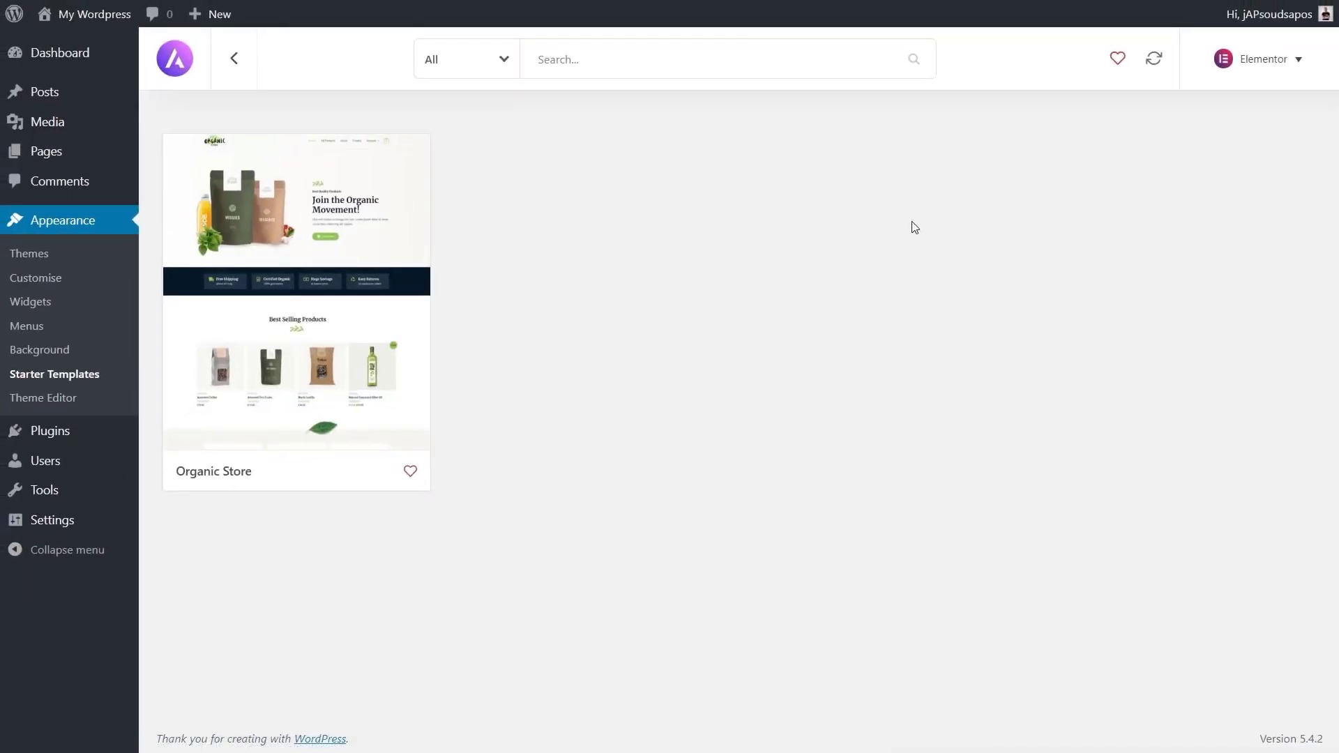
left_click(1154, 60)
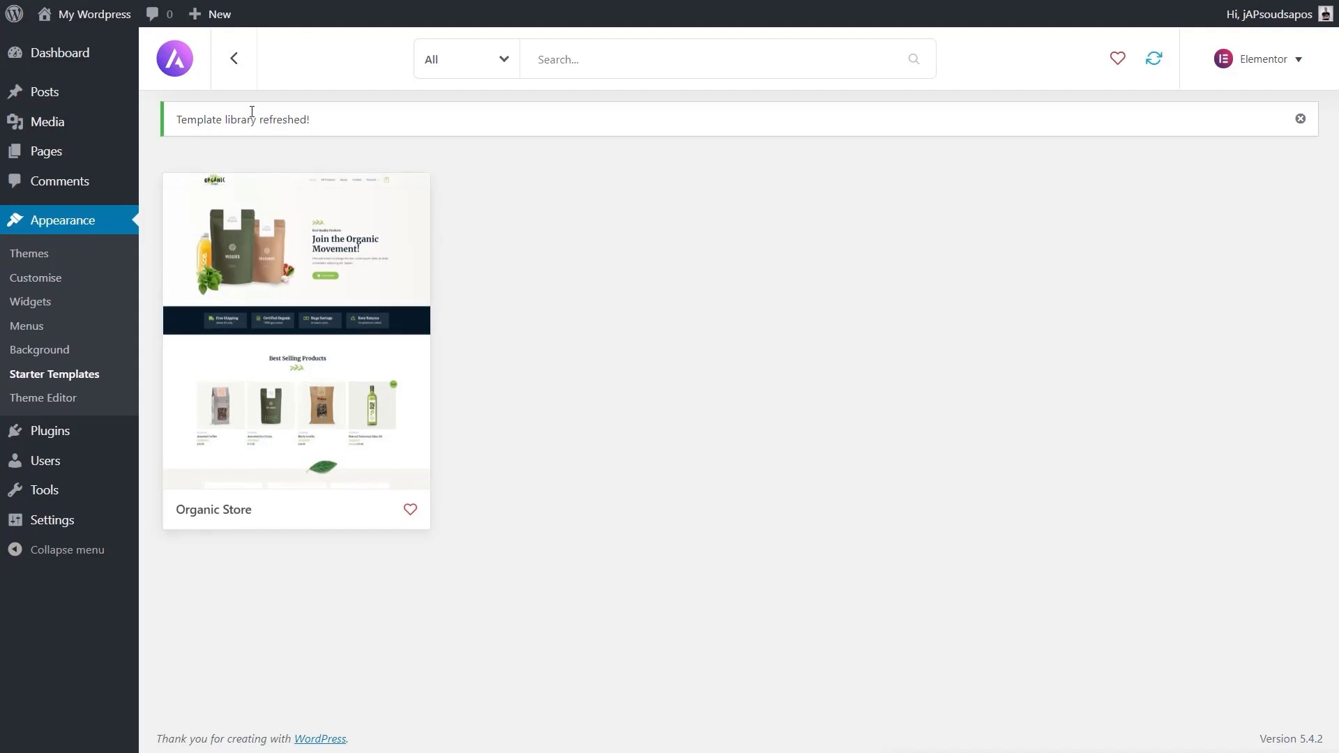
left_click(240, 67)
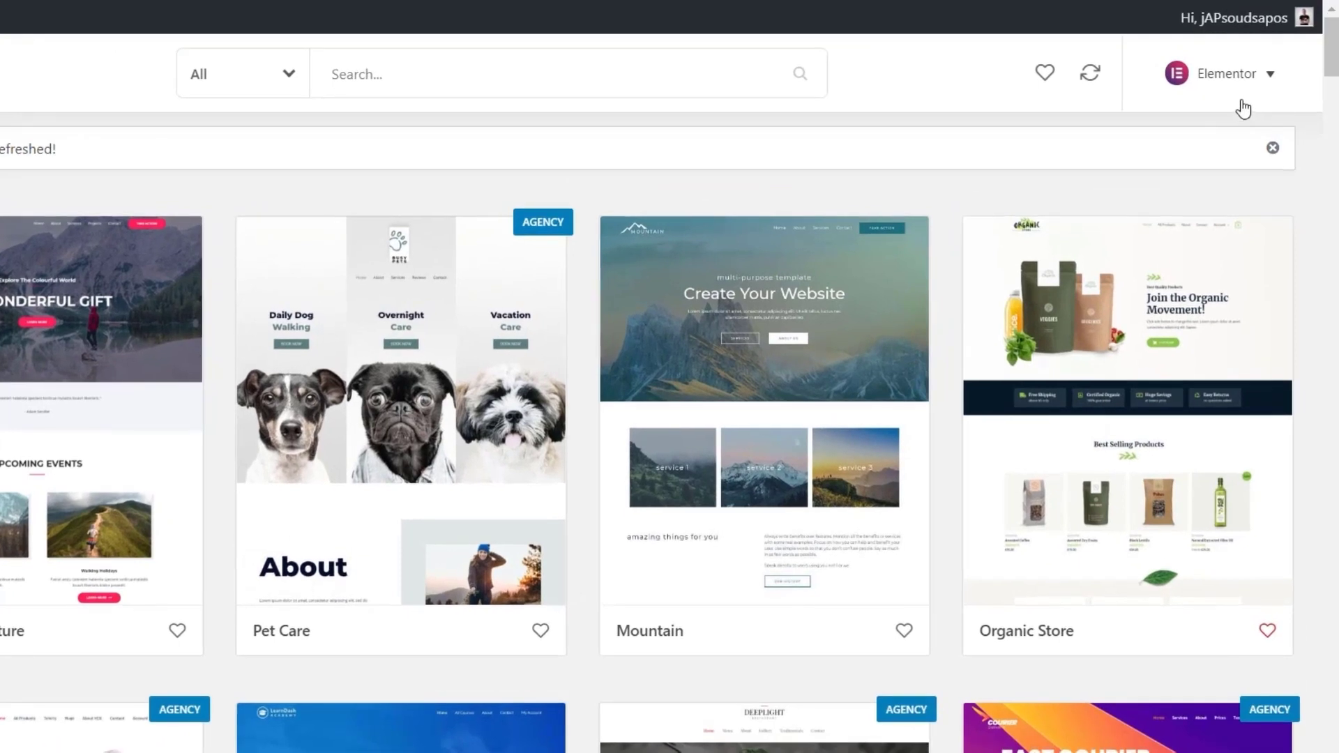
- Switch the builder to Brizy and mark Deeplight Restaurant as a favourite
left_click(1271, 81)
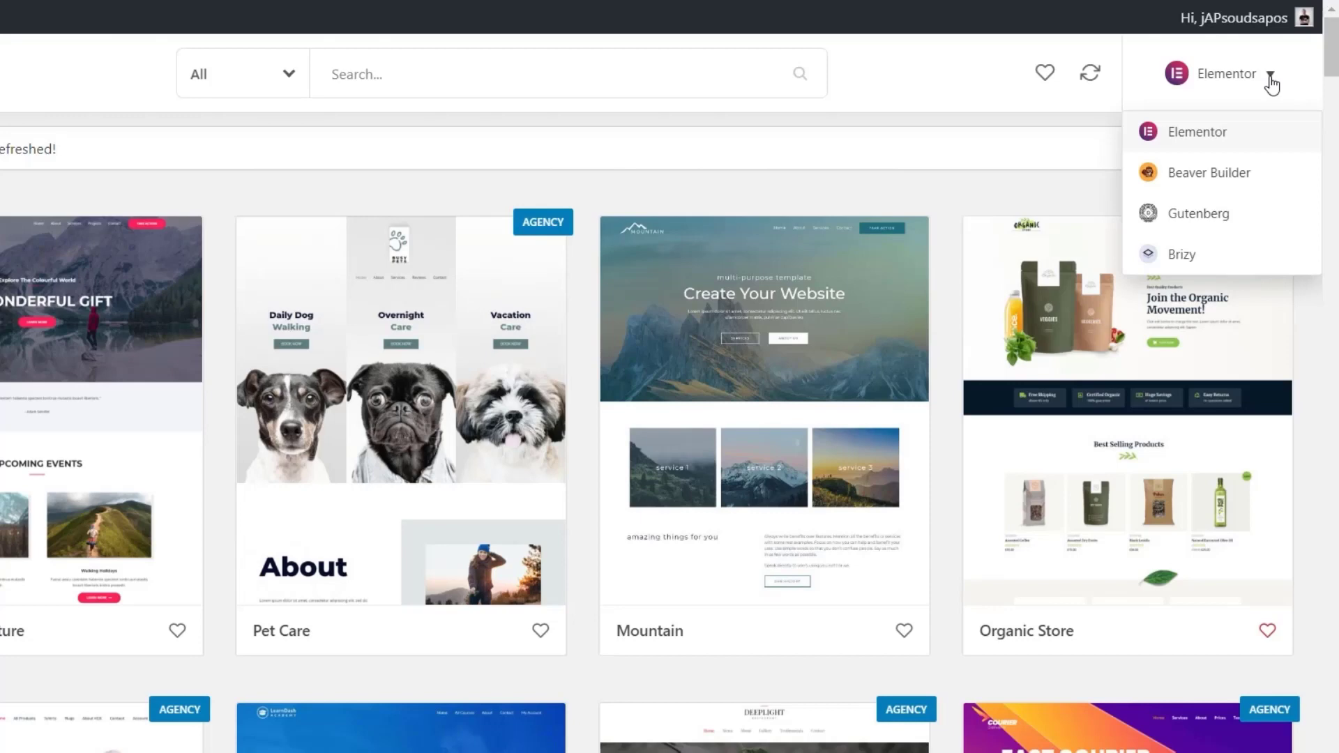
left_click(1183, 255)
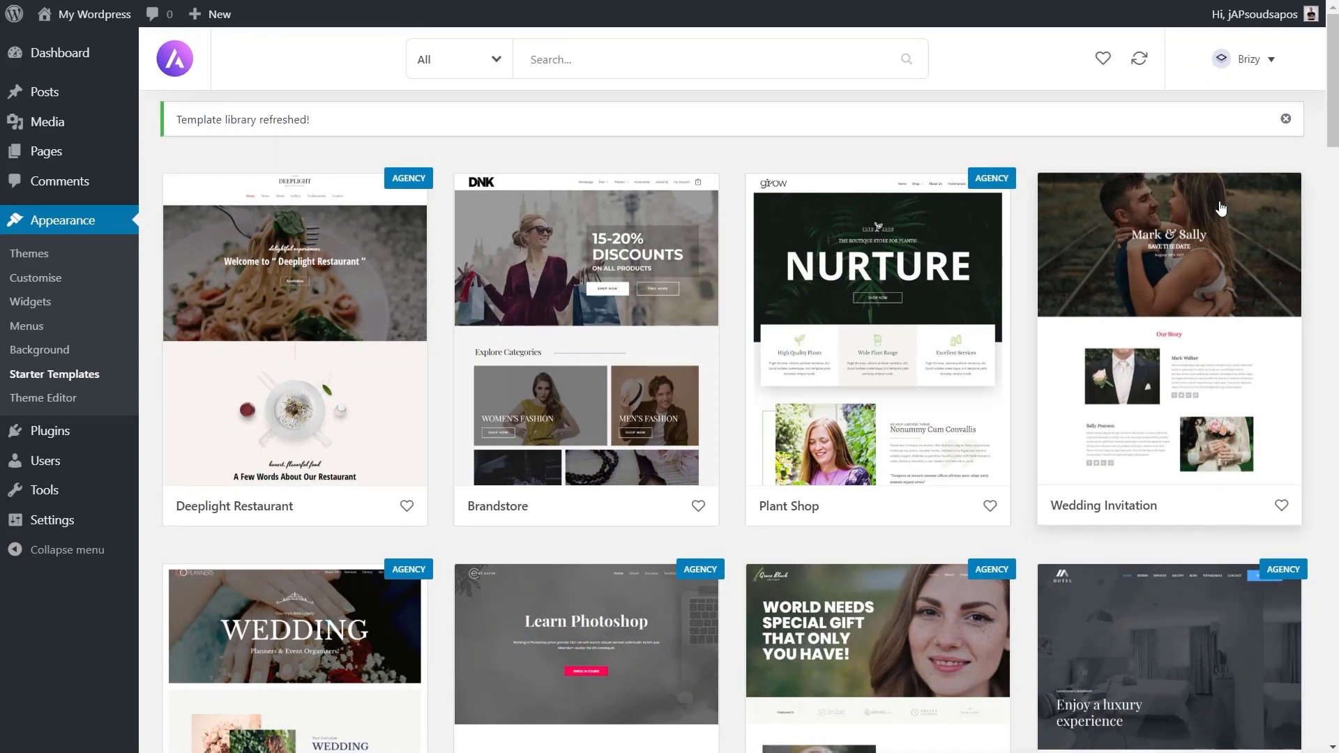
left_click(408, 507)
- Filter to the Other category, favourite the second Charity template, and show favourites
left_click(494, 60)
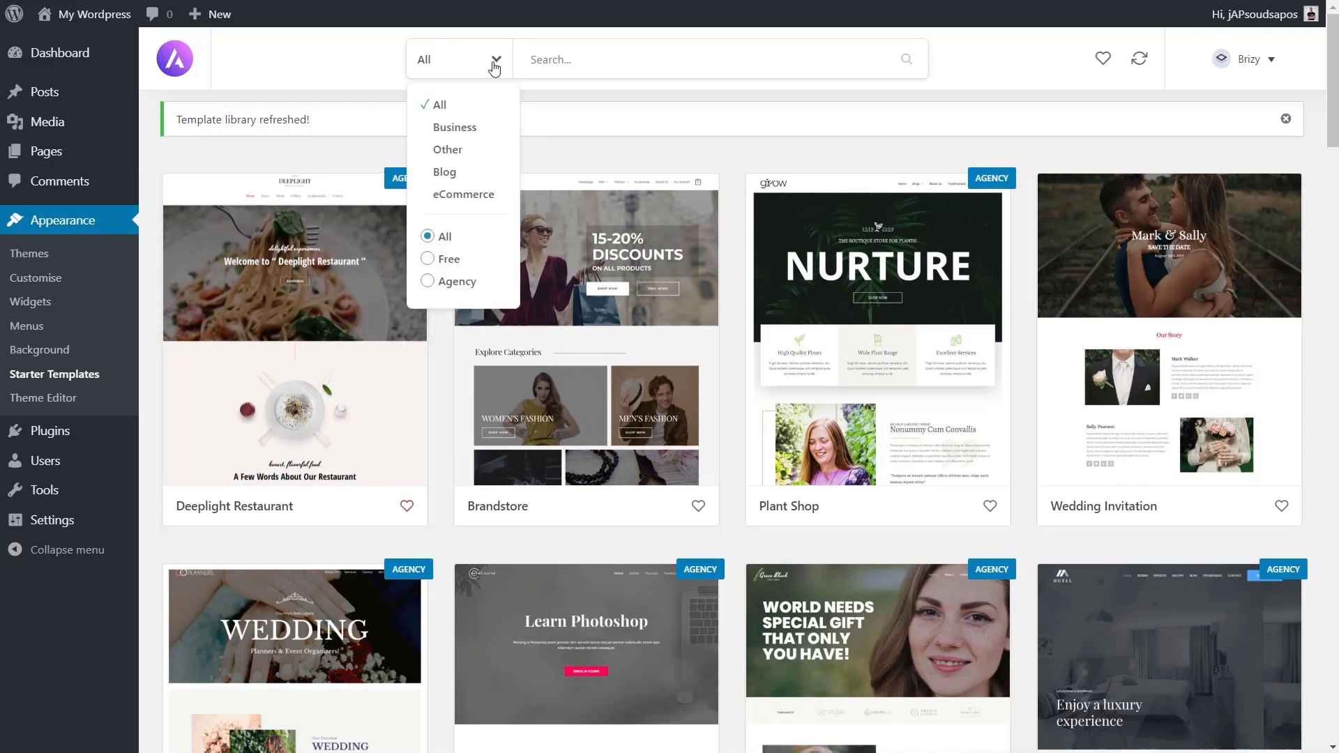
left_click(456, 150)
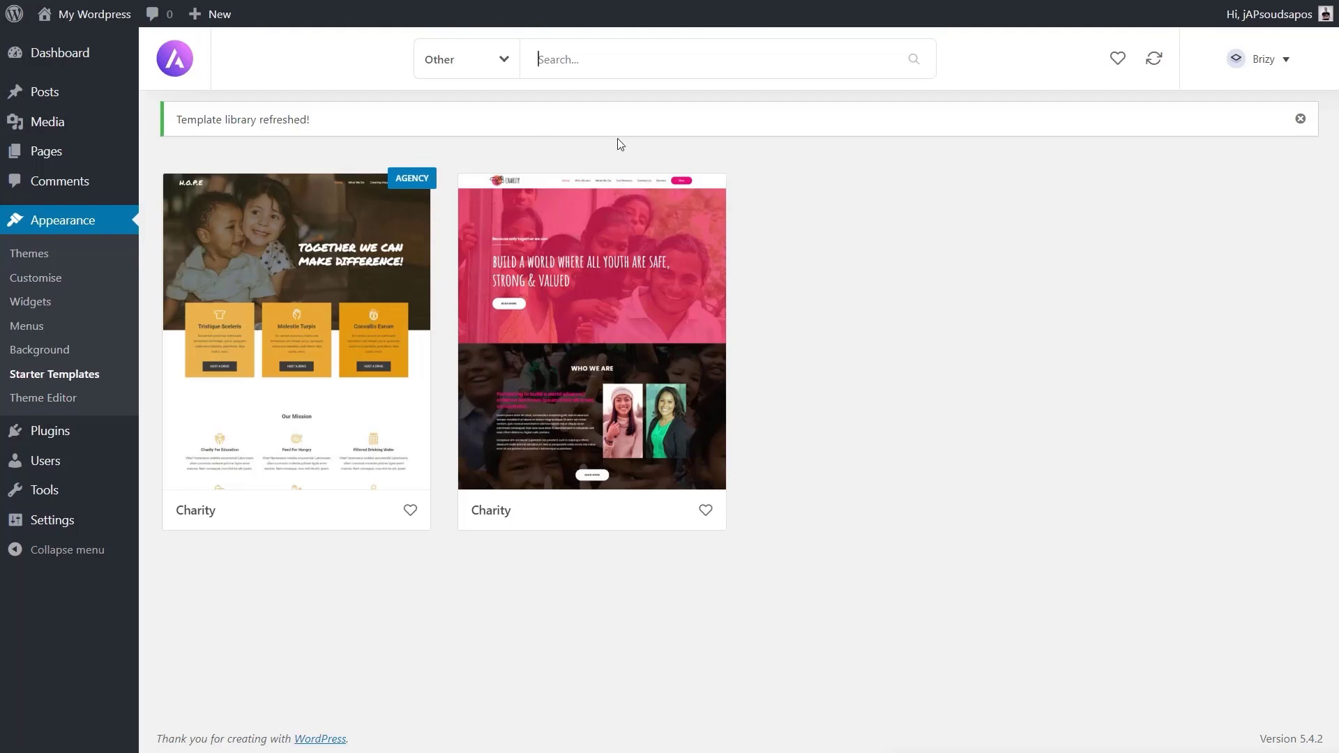
left_click(705, 510)
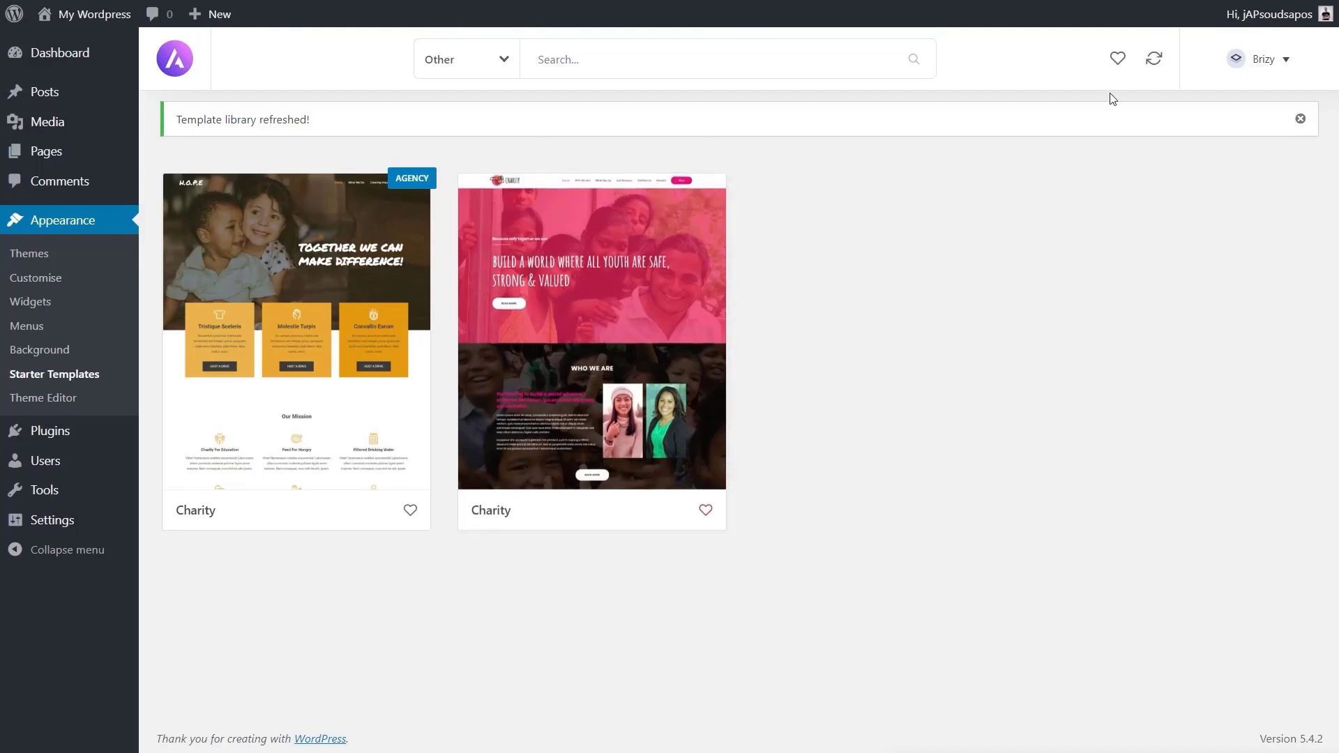
left_click(1117, 58)
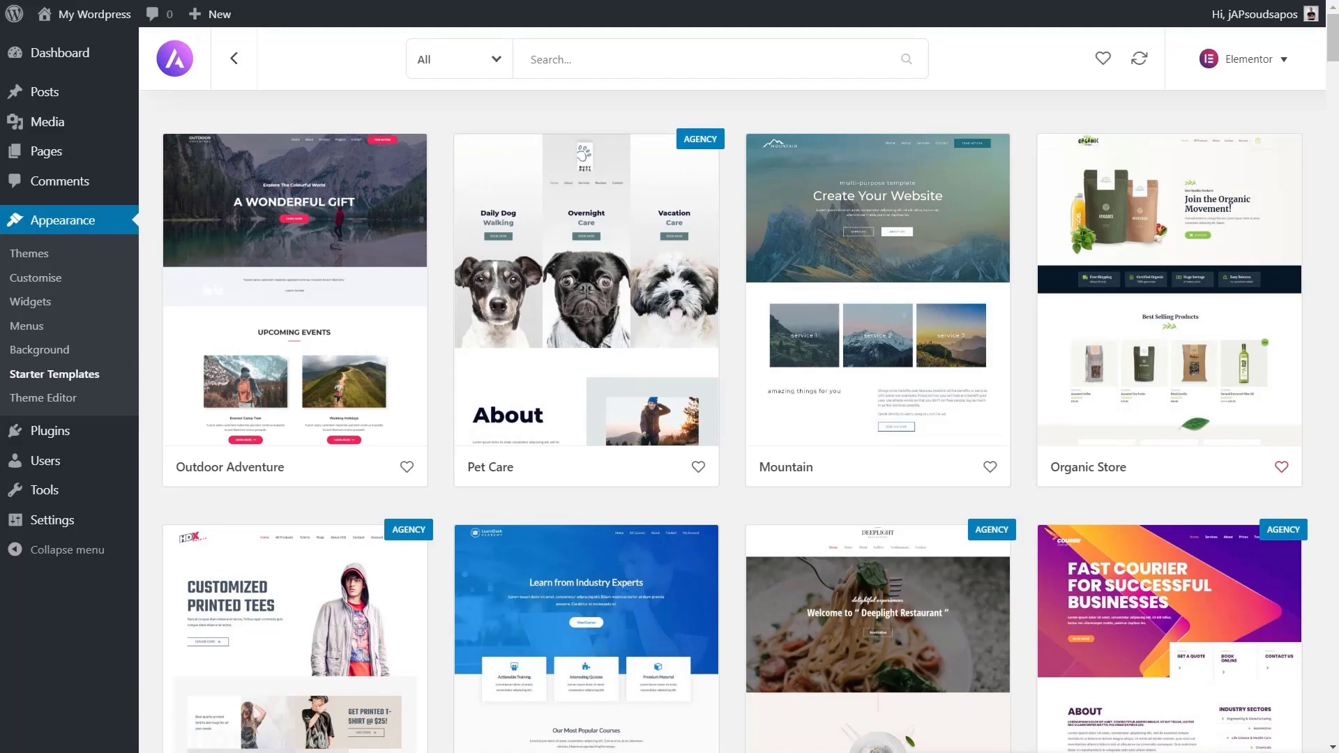
- Open the Simply Natural site and preview its About Us template, then Home again
scroll(498, 464, "down", 10)
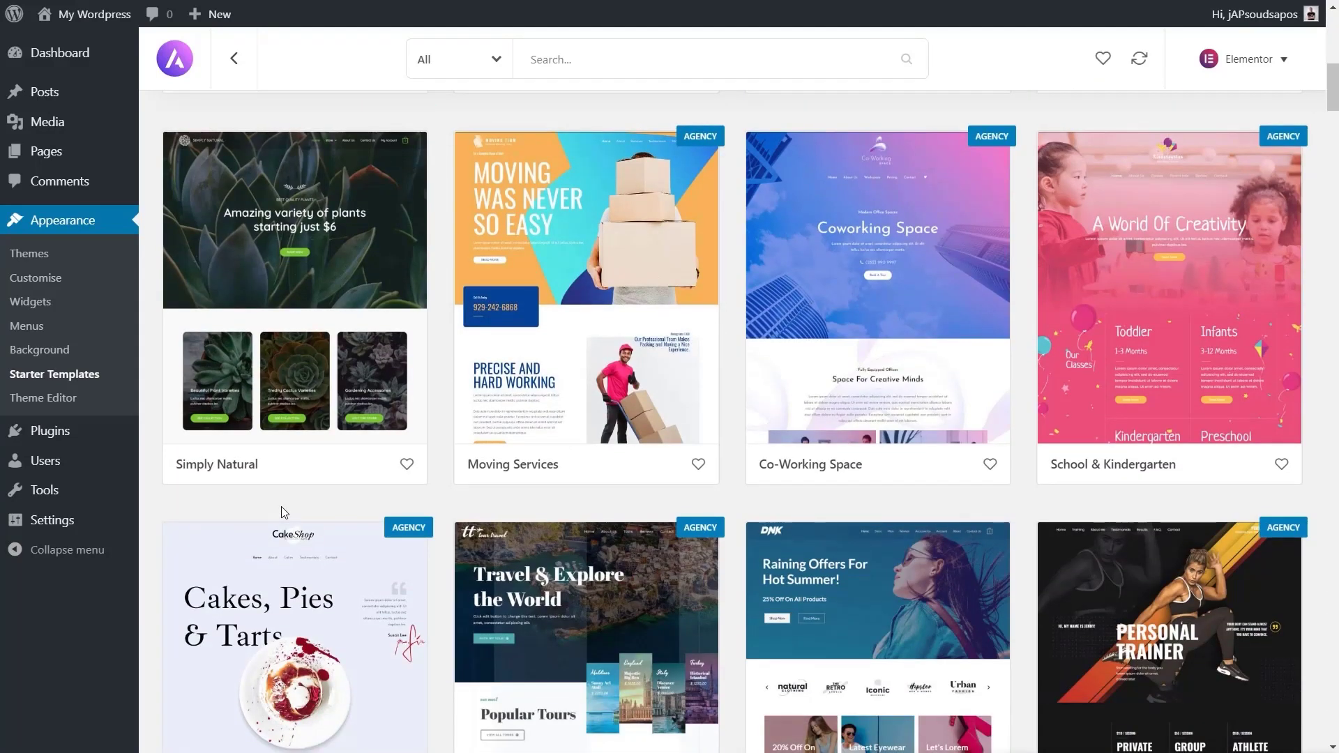
left_click(301, 348)
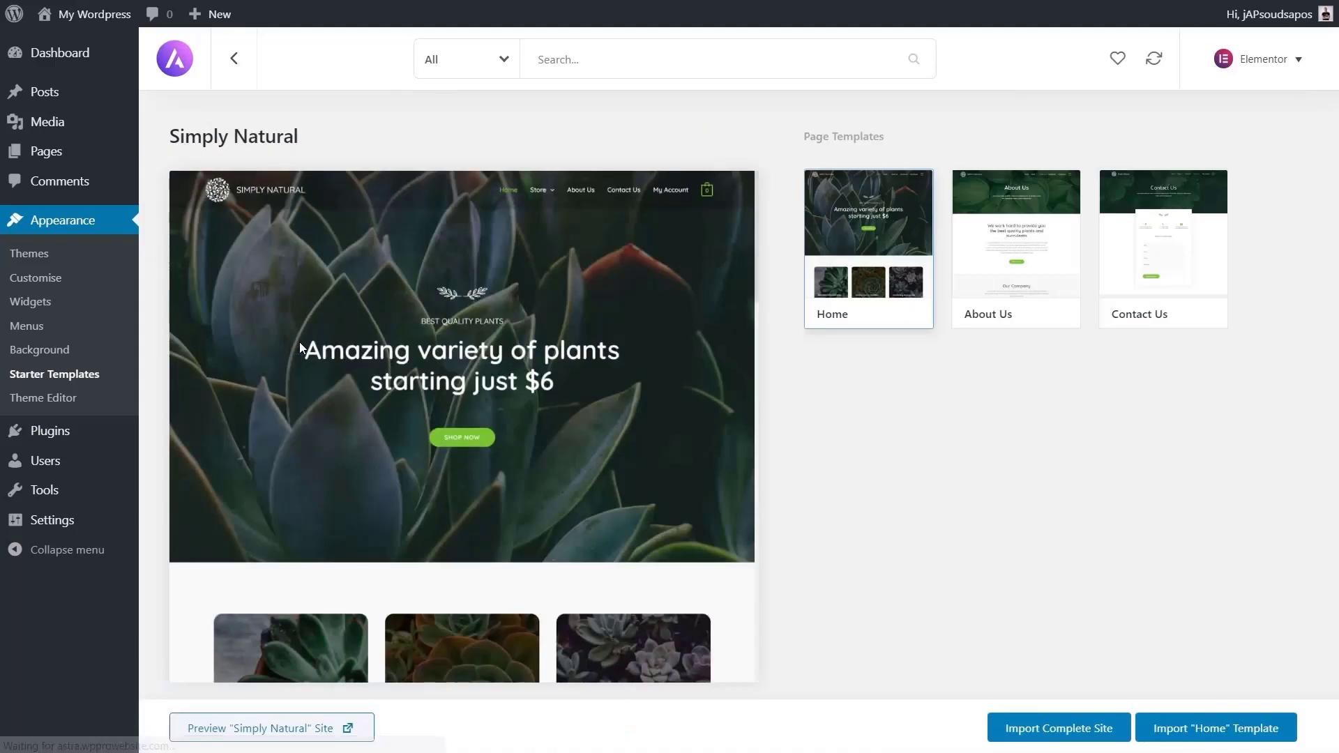
left_click(995, 222)
left_click(862, 224)
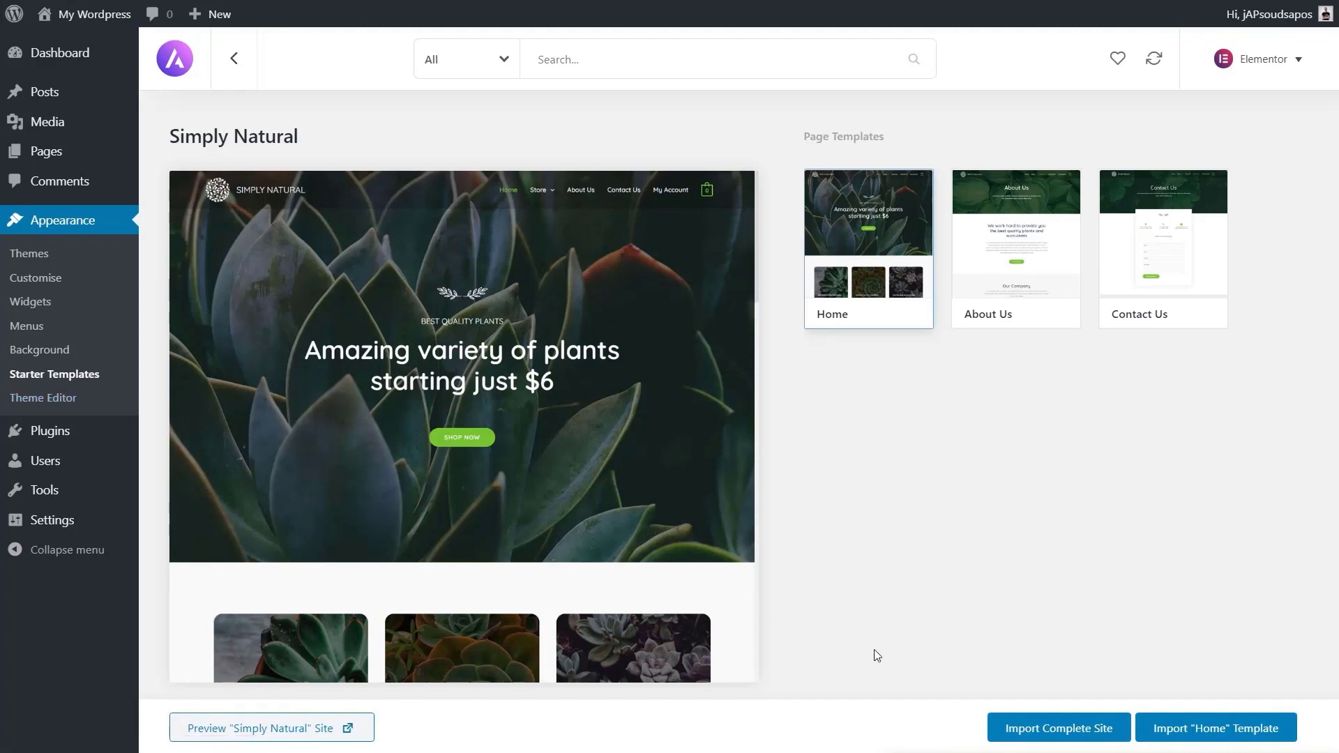
- Start Import Complete Site for Simply Natural and review the theme, widgets, plugins and content options
left_click(1059, 730)
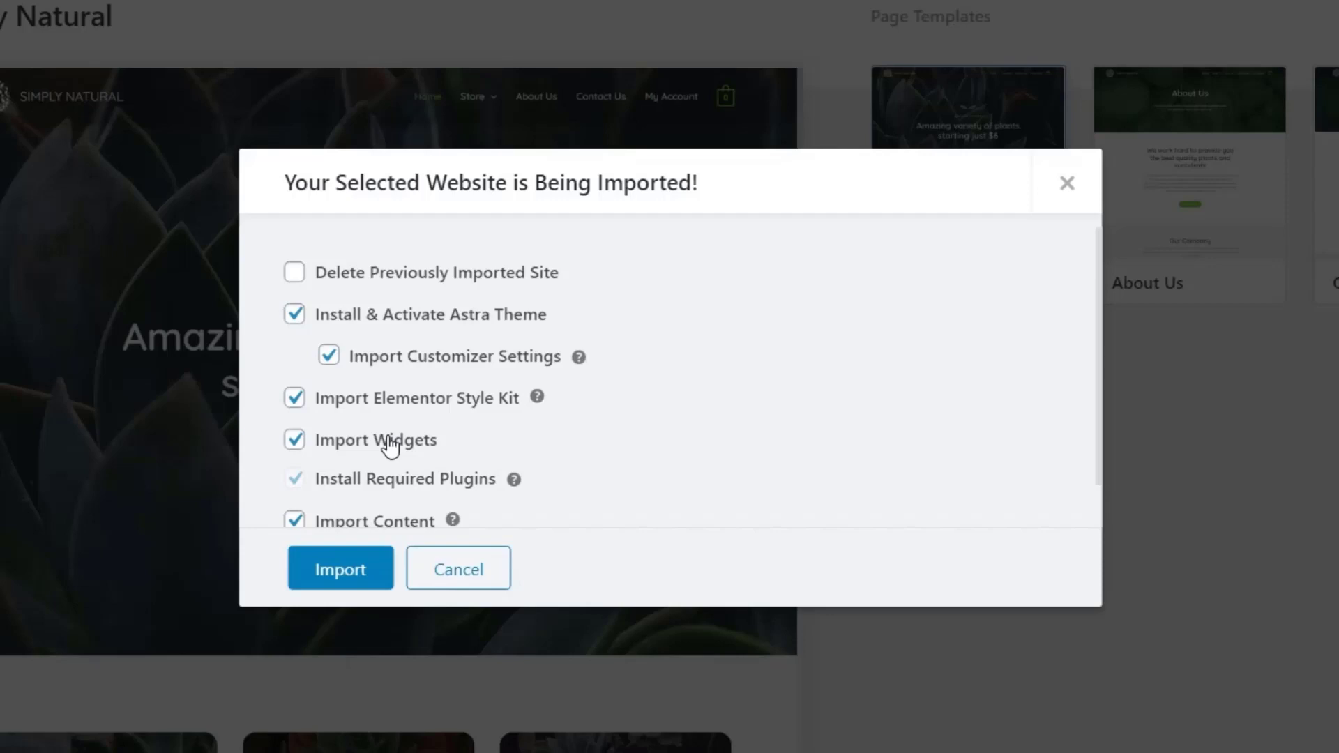
scroll(684, 408, "down", 1)
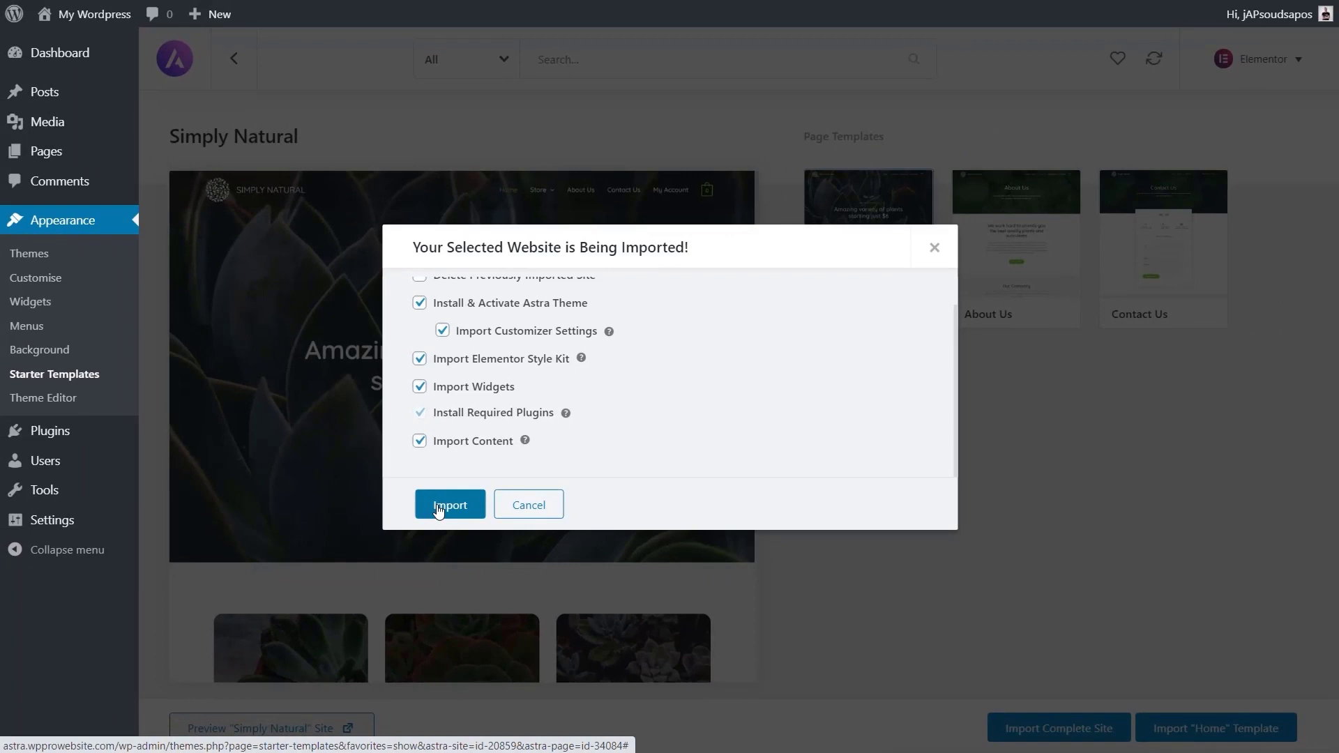
- Import the Simply Natural site with the chosen options and view the live plant store
left_click(439, 509)
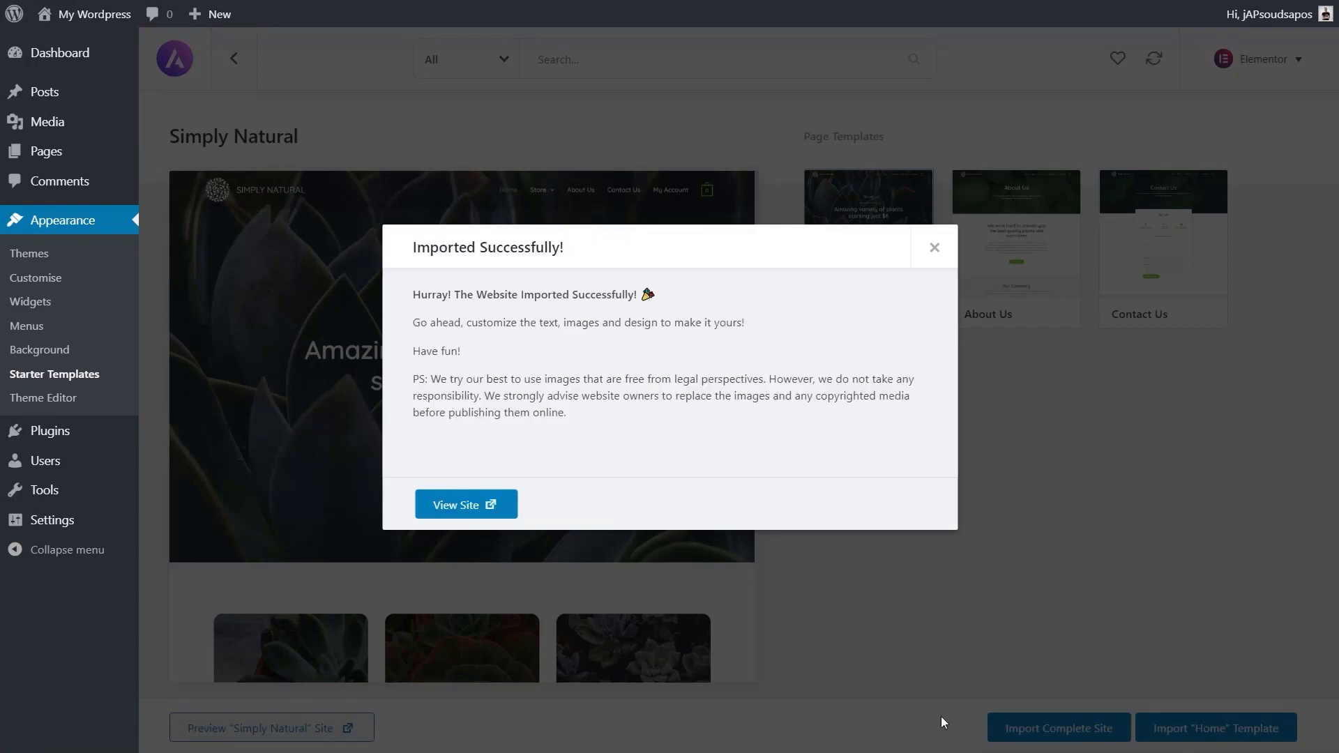
left_click(466, 516)
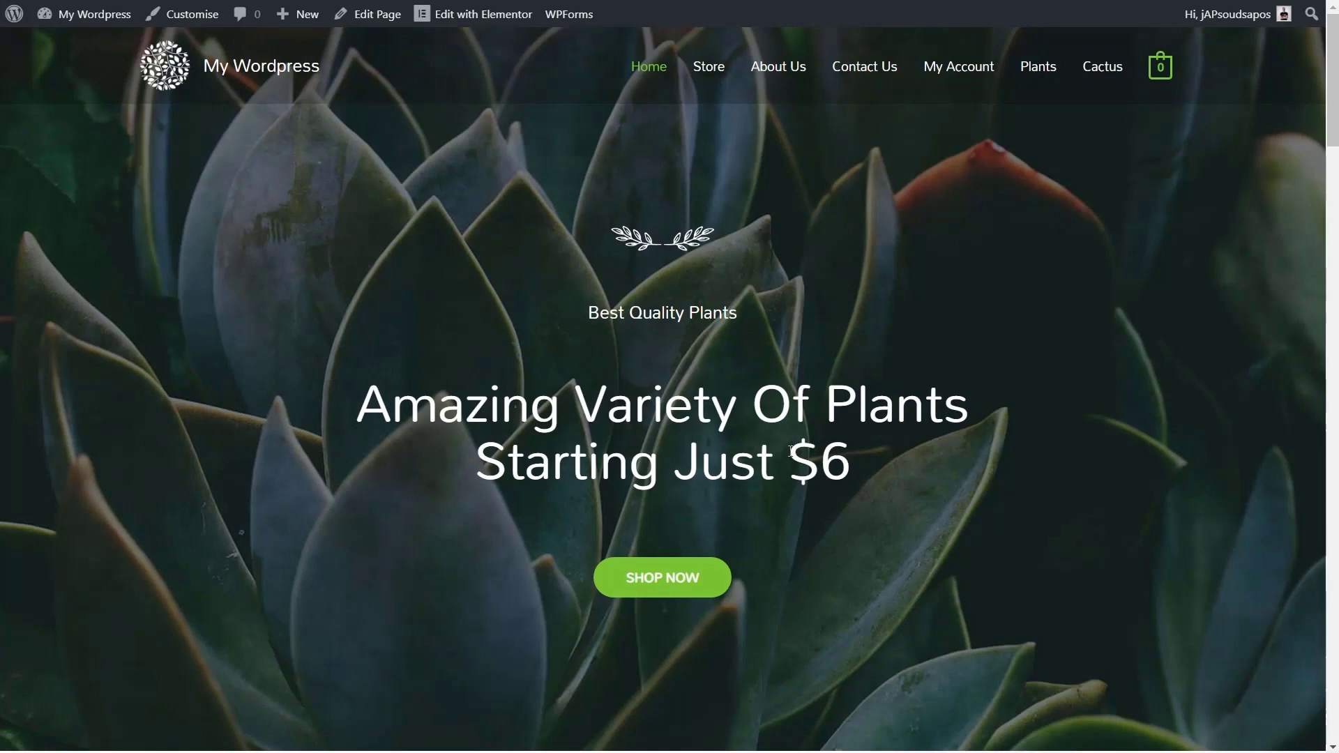
- Scroll through the plant store home page past testimonials, shop banner and The Plant Store footer
scroll(790, 451, "down", 10)
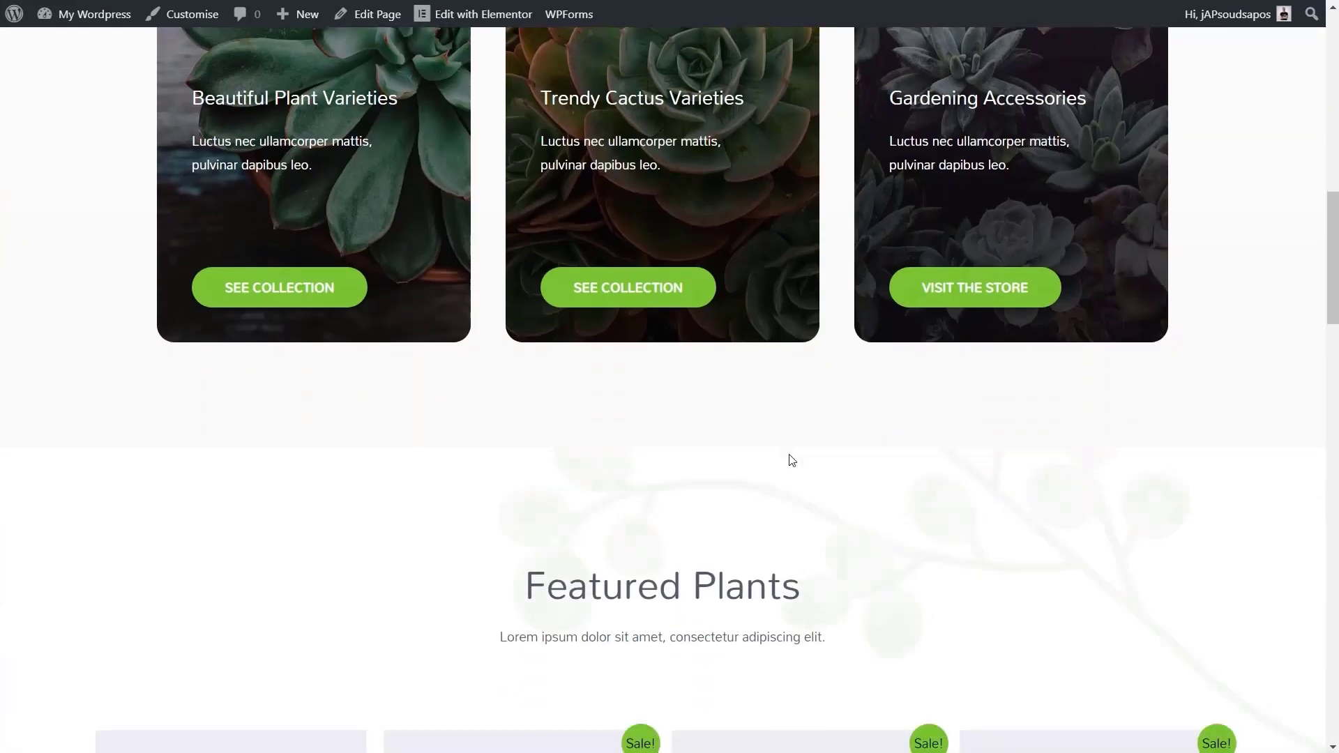
scroll(791, 459, "down", 10)
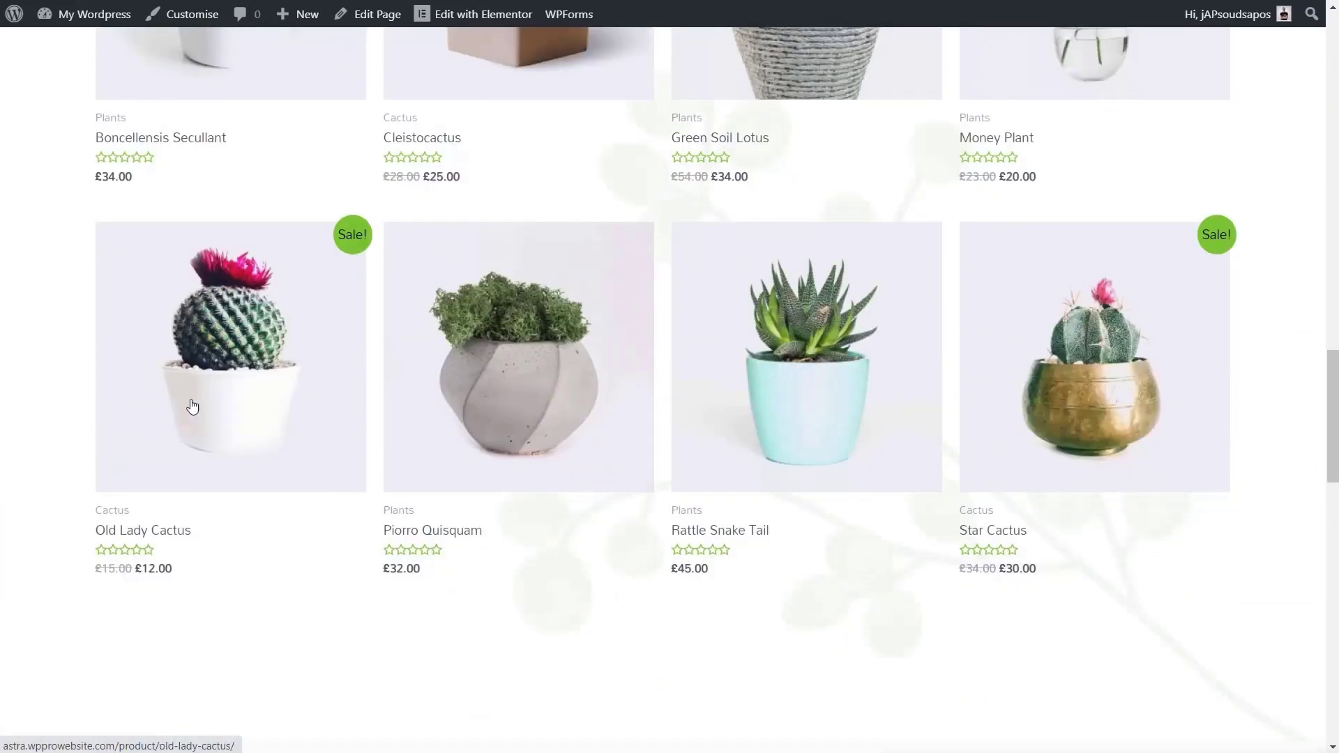
scroll(185, 405, "down", 5)
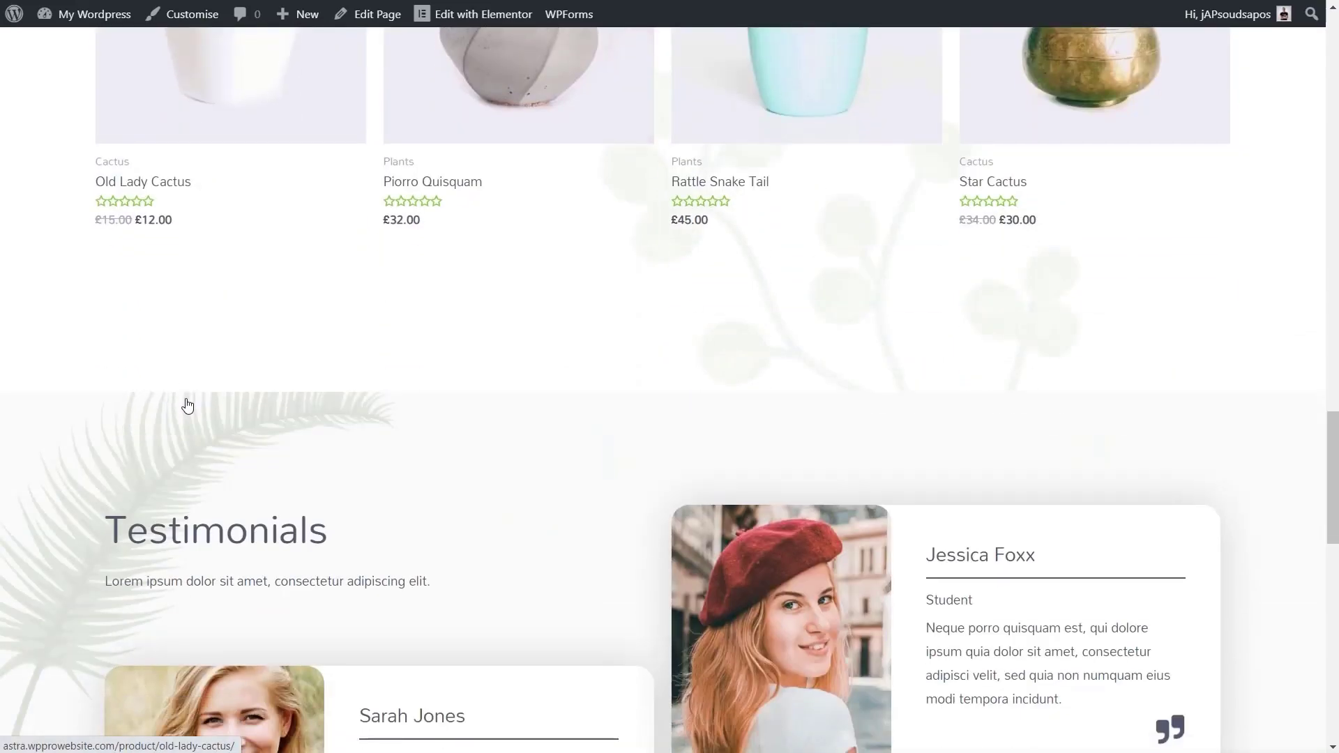
scroll(187, 405, "down", 13)
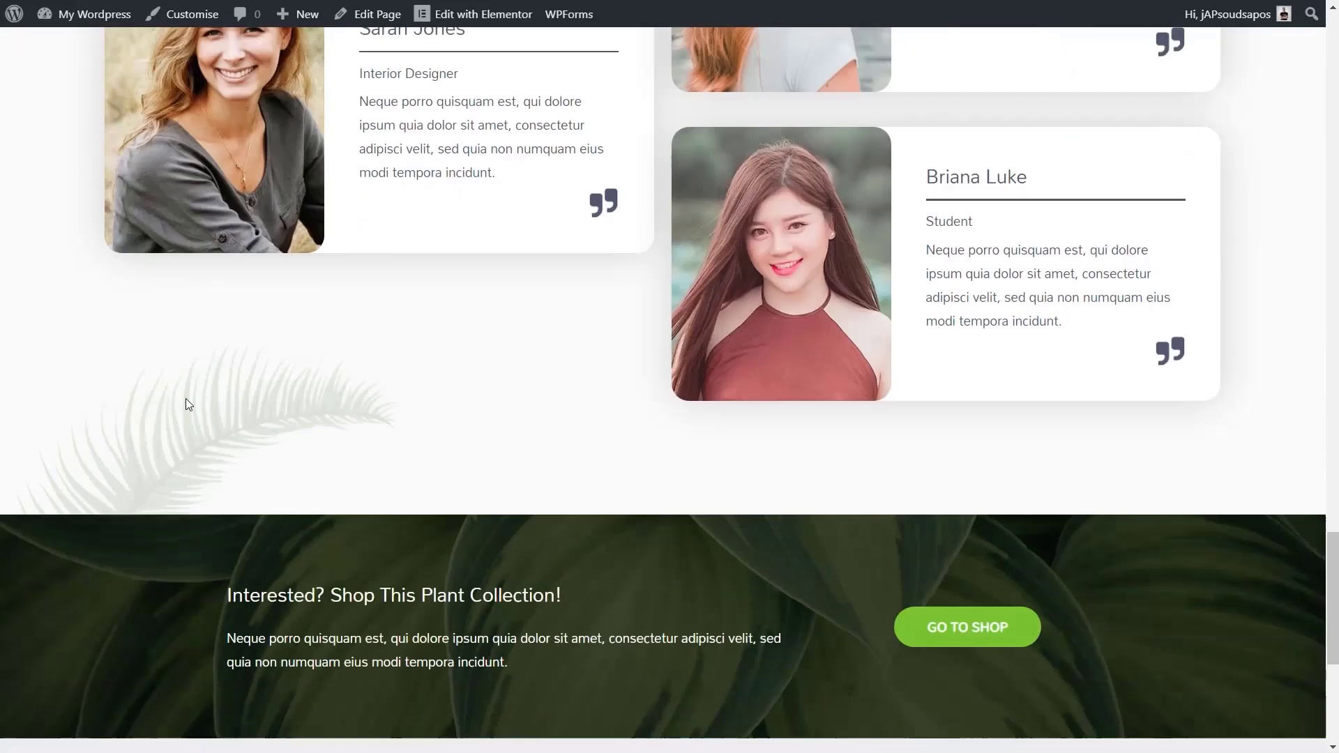
scroll(185, 400, "down", 2)
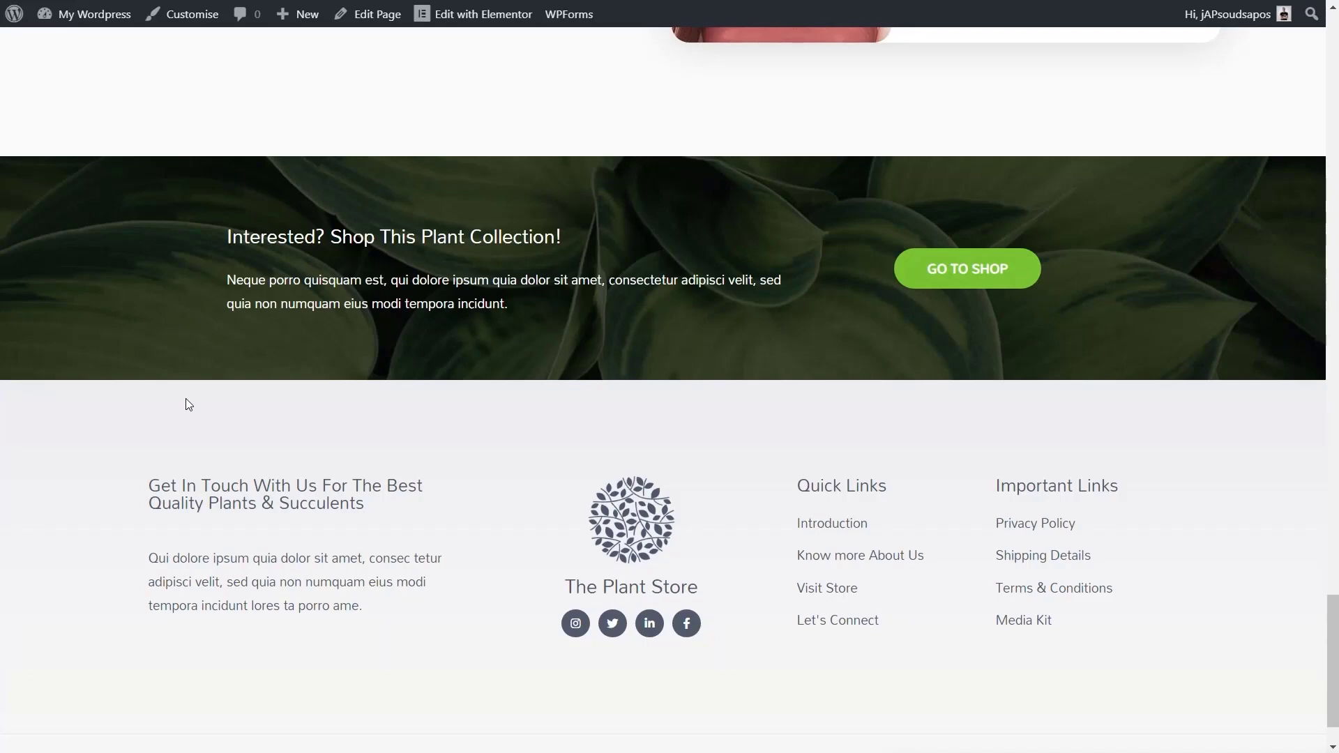
scroll(331, 403, "up", 7)
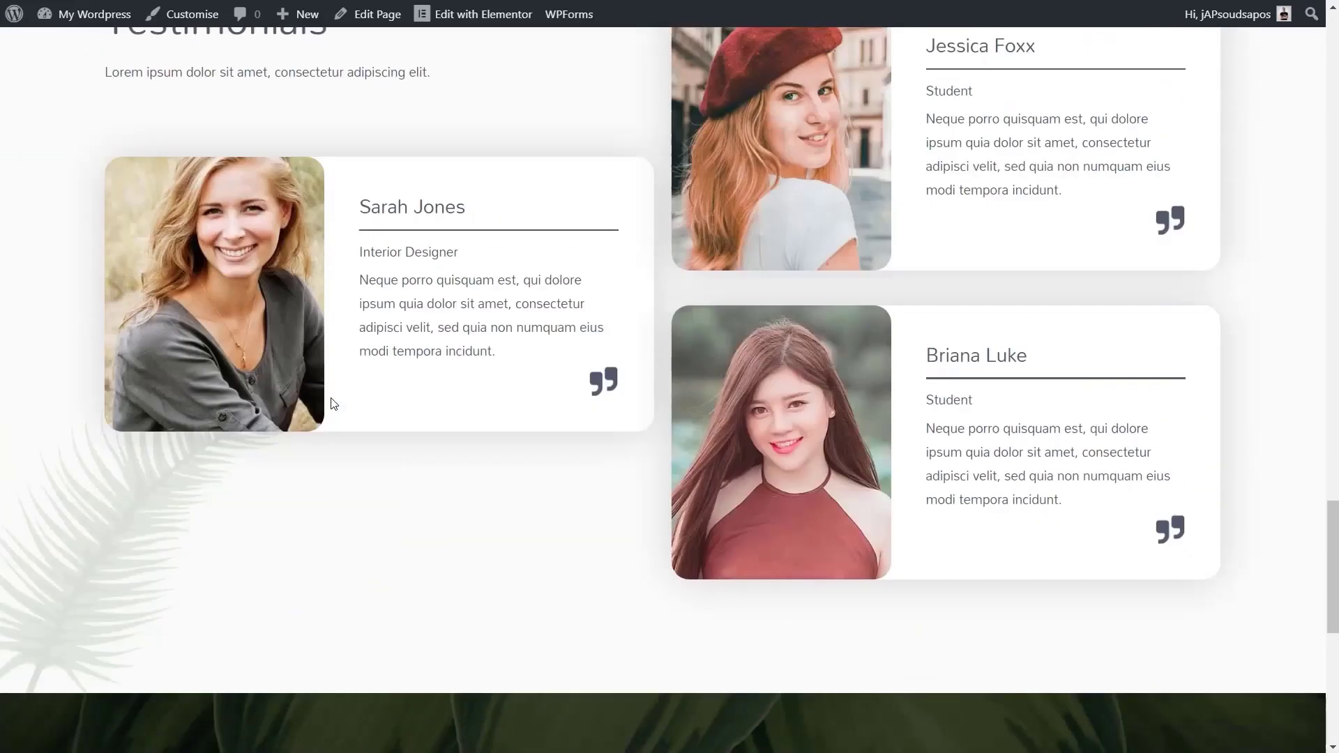
scroll(331, 402, "up", 10)
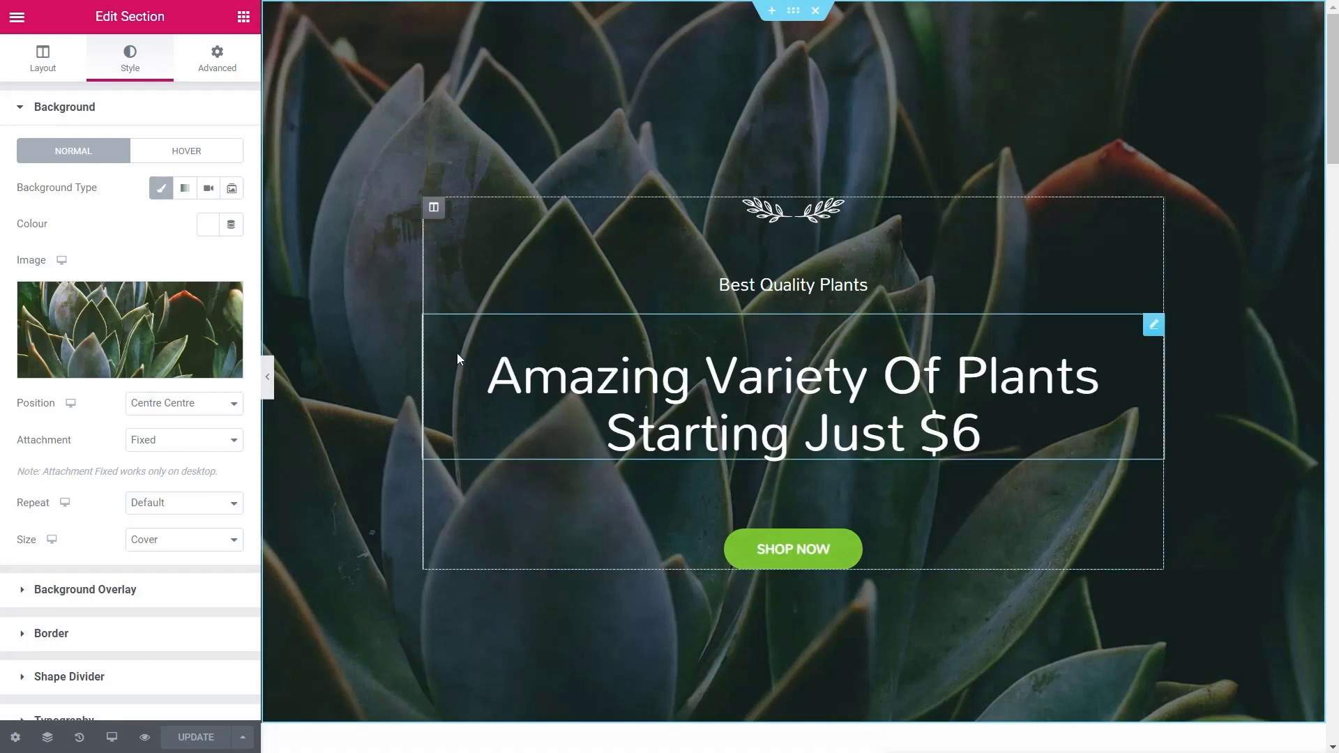
- Set the hero background to the pale succulent photo from Pixabay's 'cactus' search results
mouse_move(157, 300)
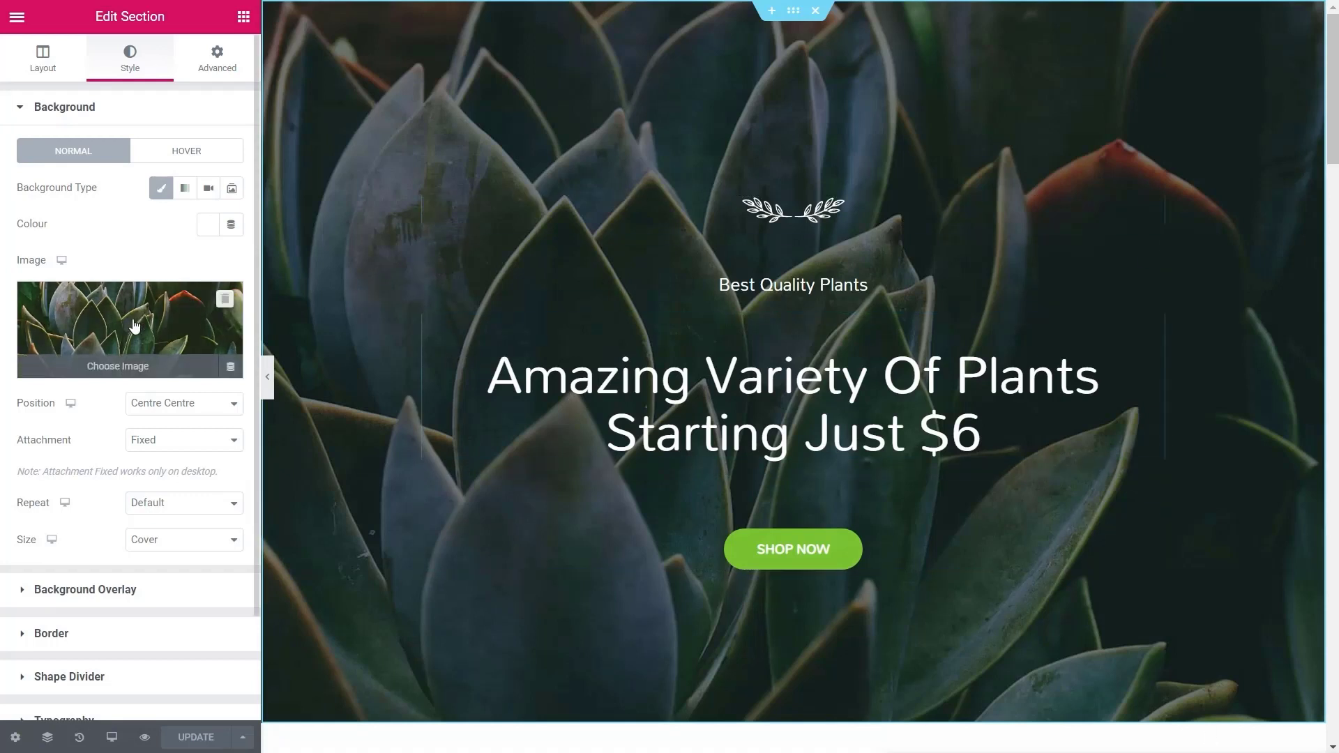
left_click(134, 326)
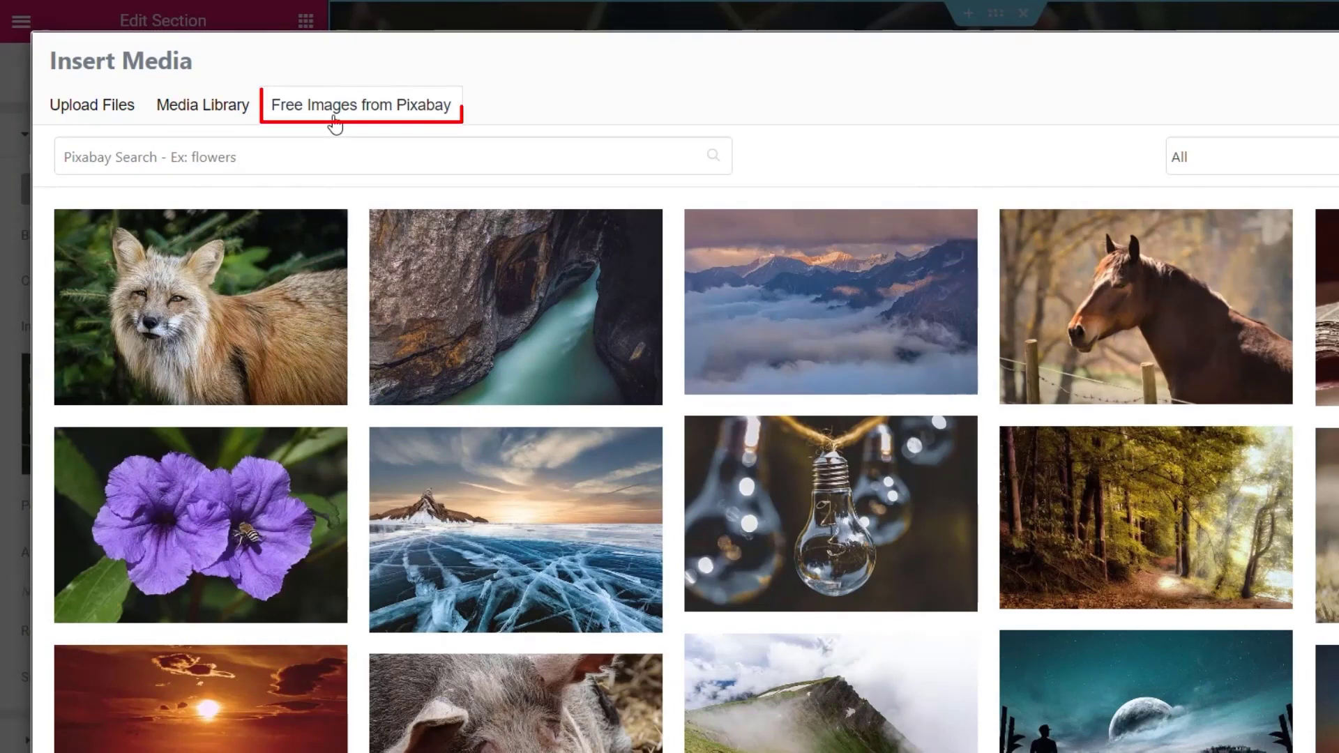
left_click(304, 157)
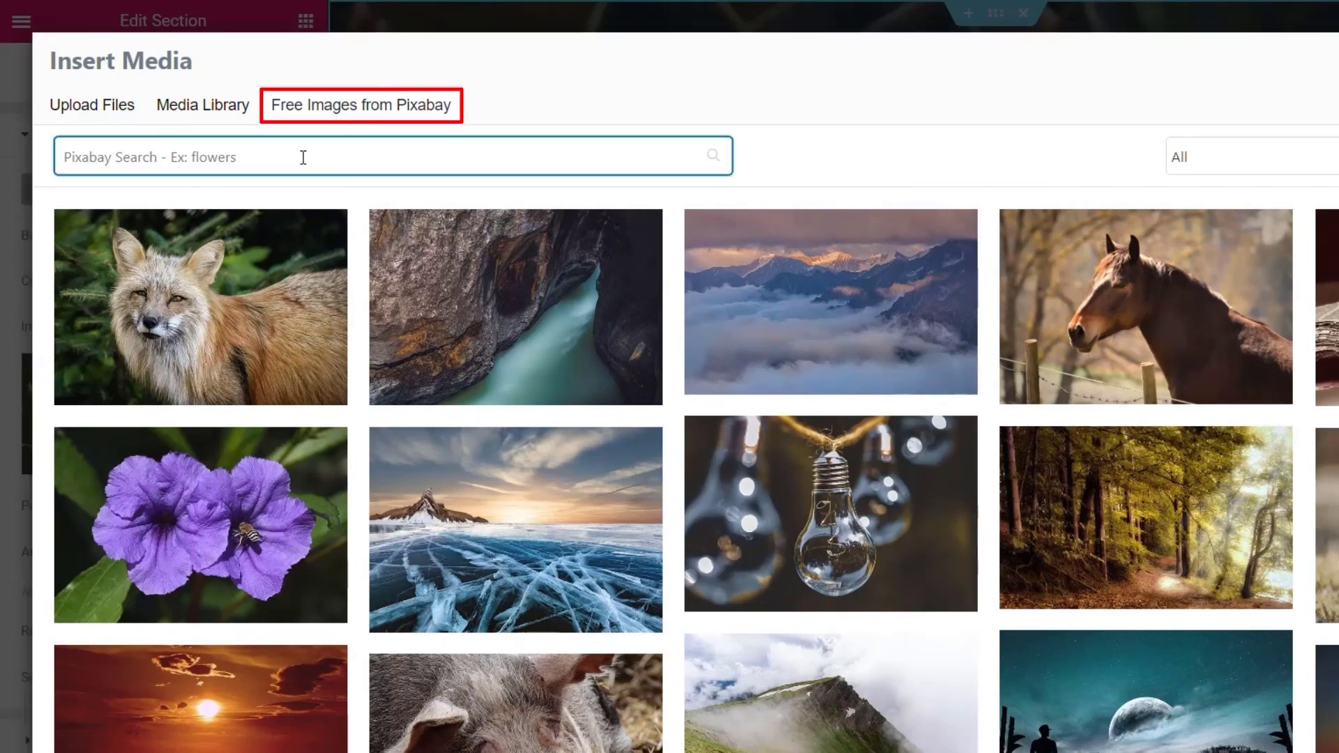
type("cact")
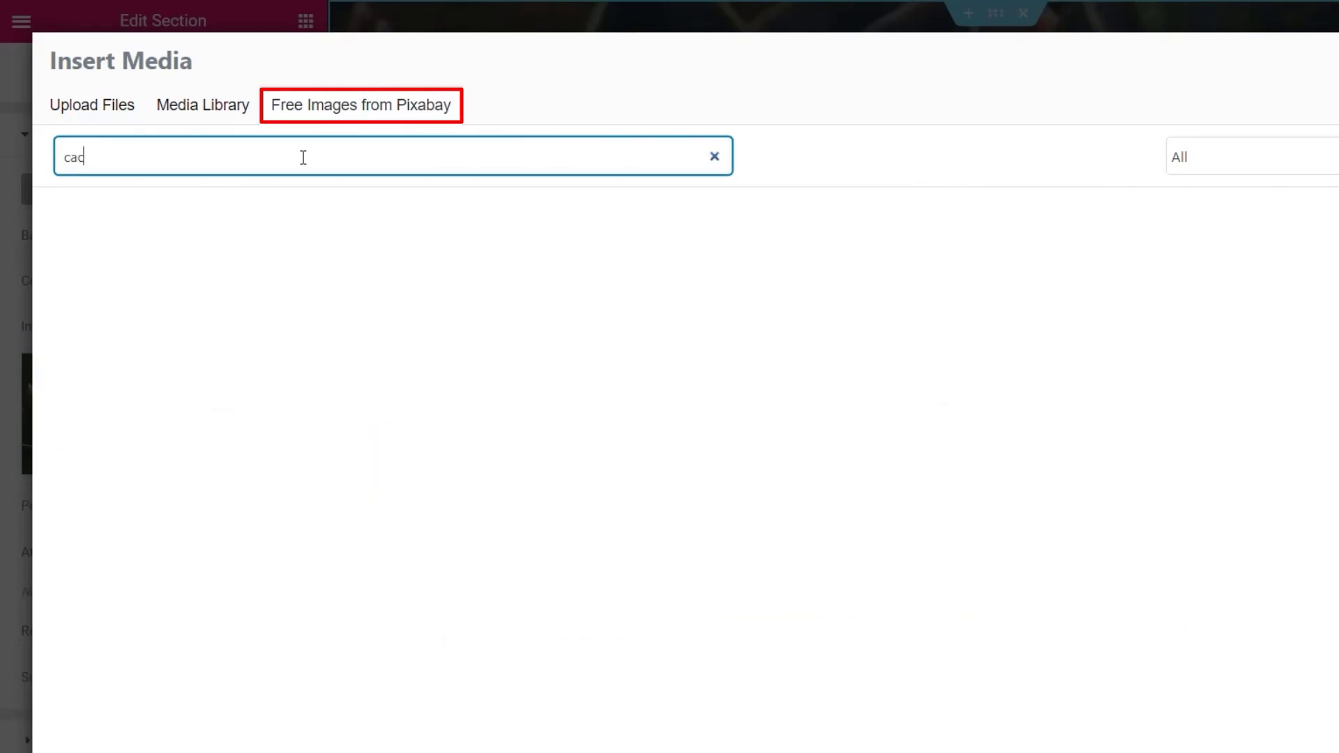
type("us")
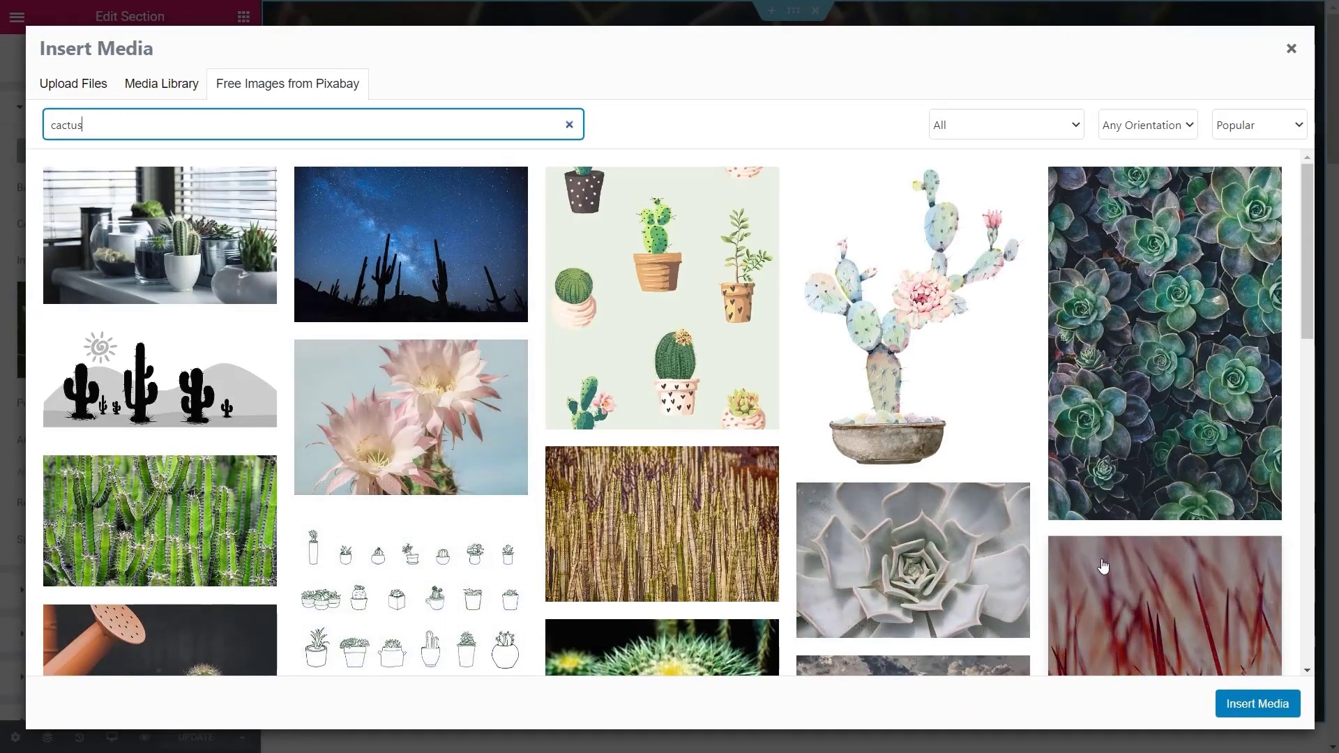
scroll(1057, 502, "down", 1)
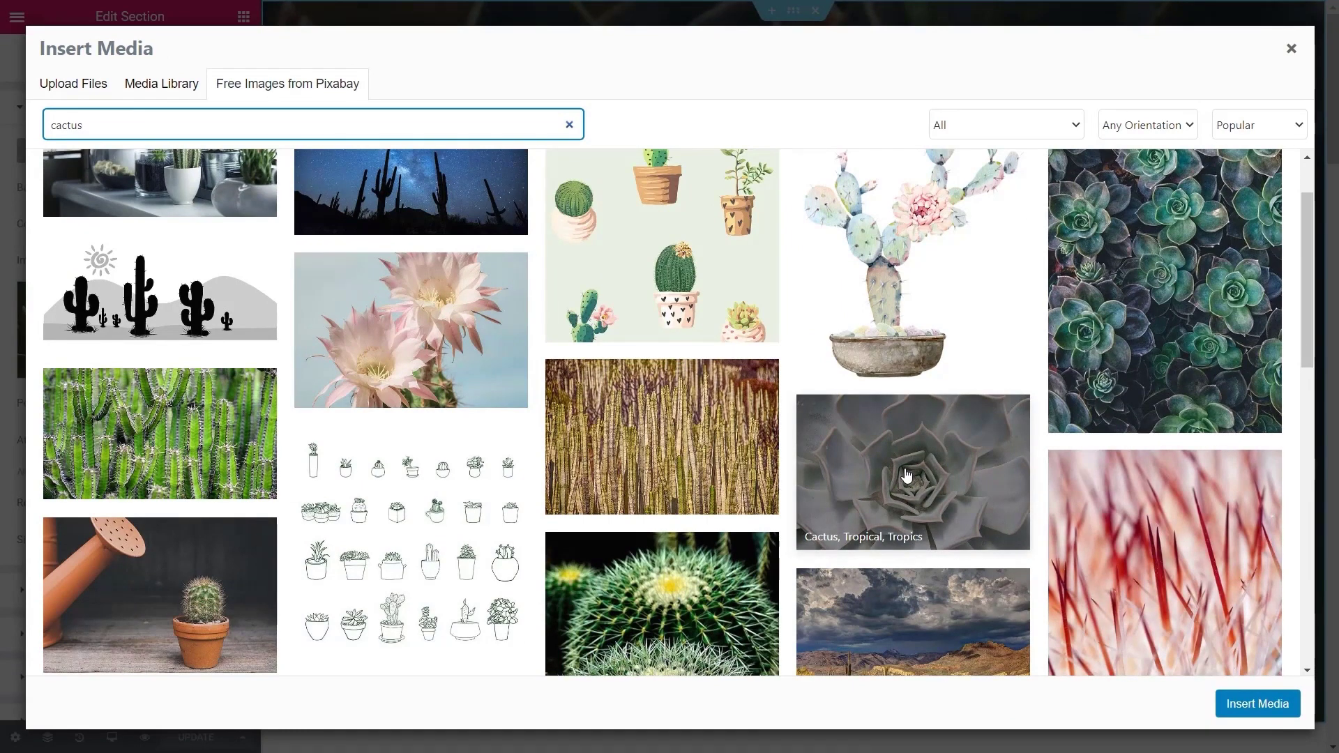
left_click(909, 476)
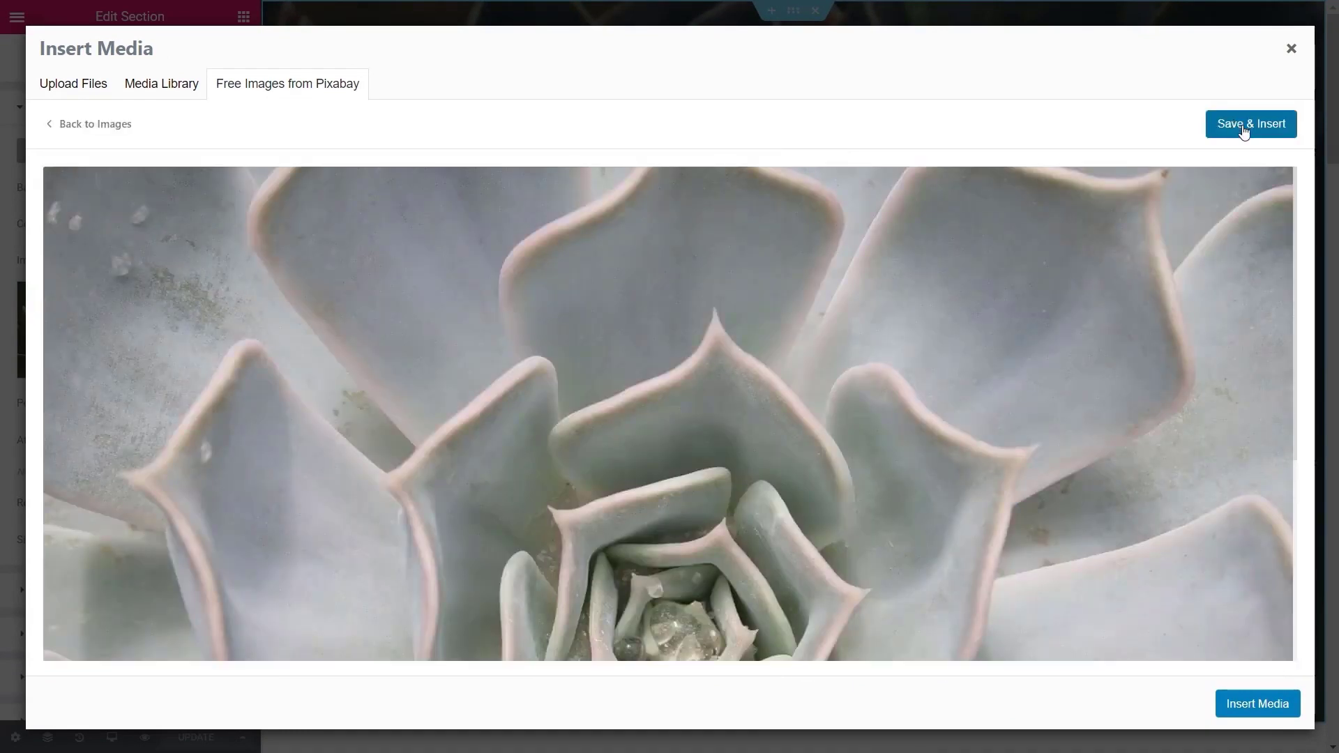
left_click(1244, 126)
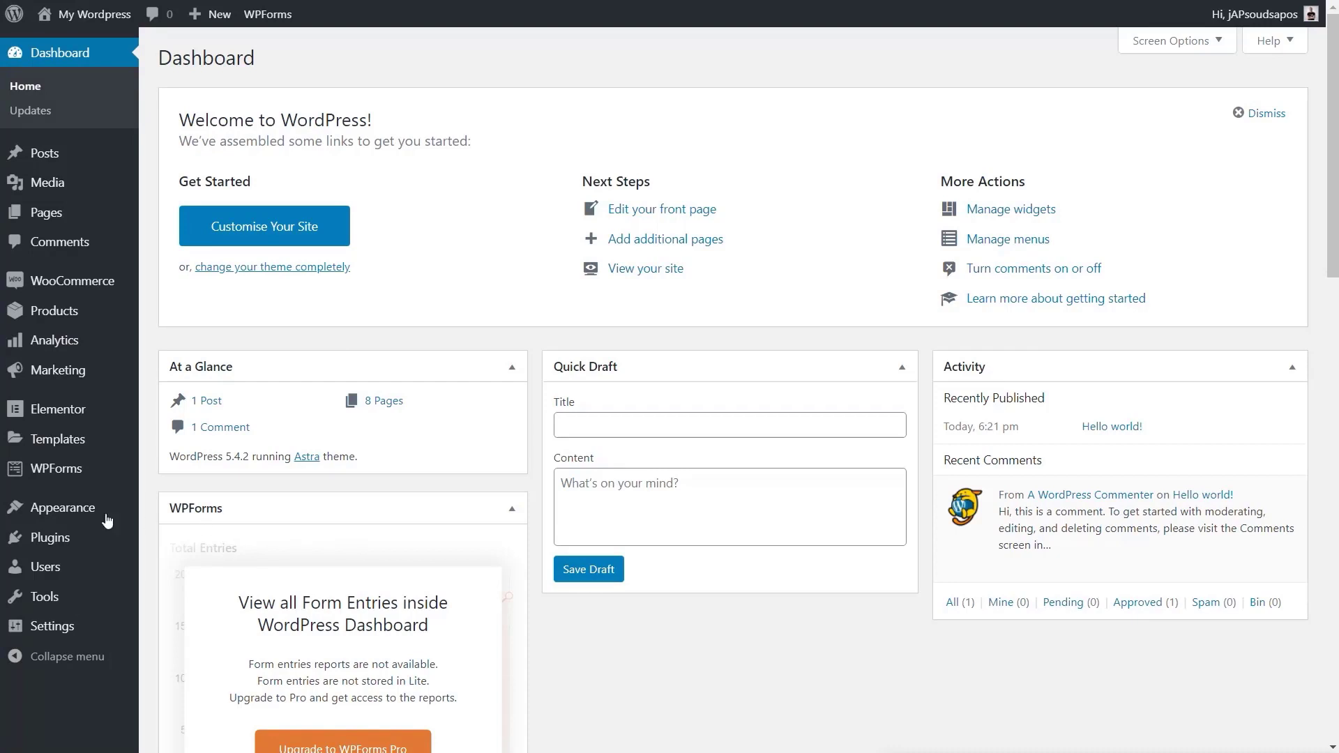
- Open the Starter Templates site library and switch the page builder to Brizy
mouse_move(105, 516)
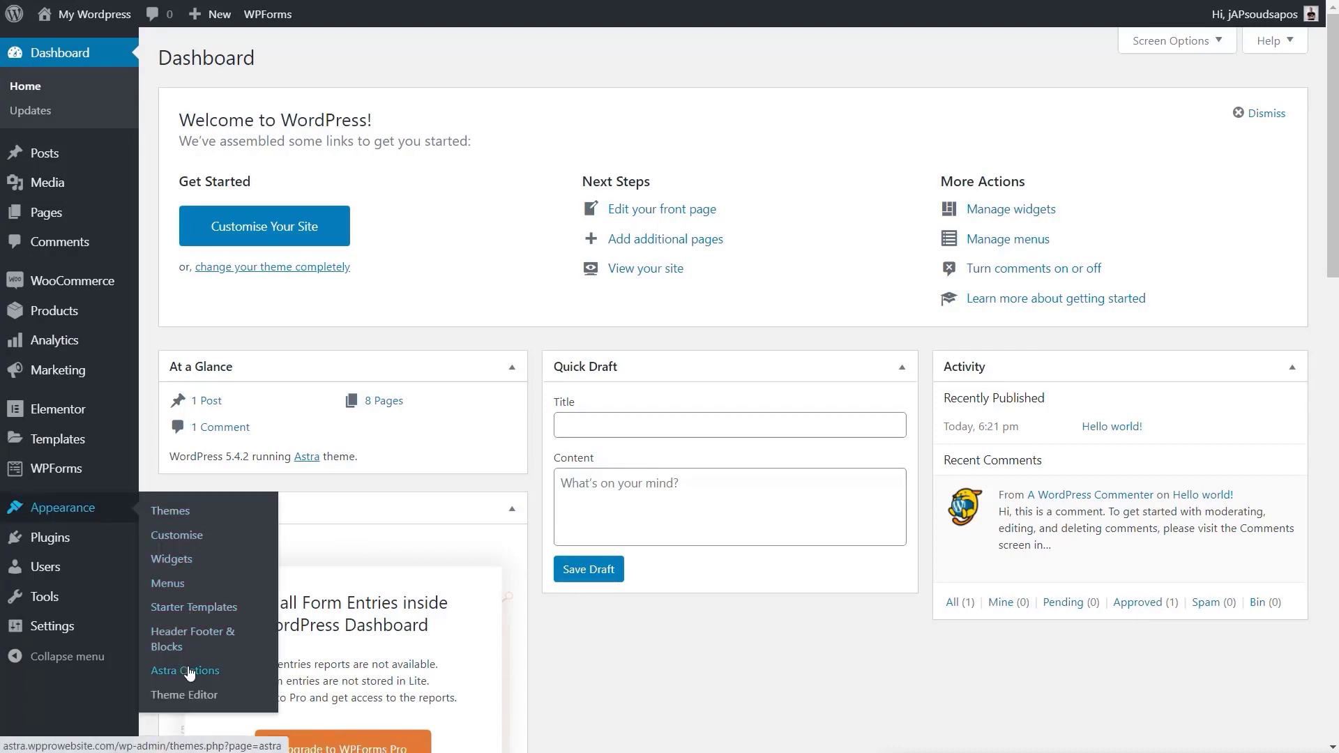
left_click(188, 617)
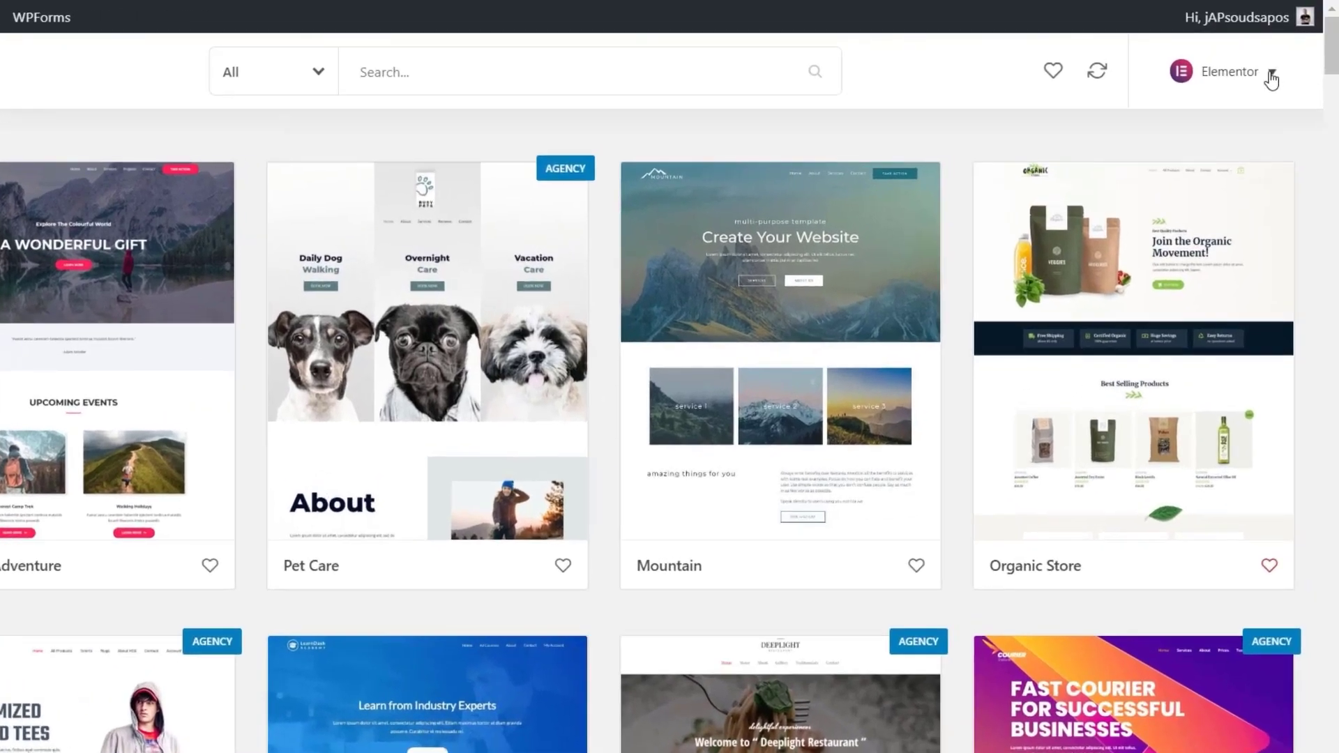
left_click(1282, 61)
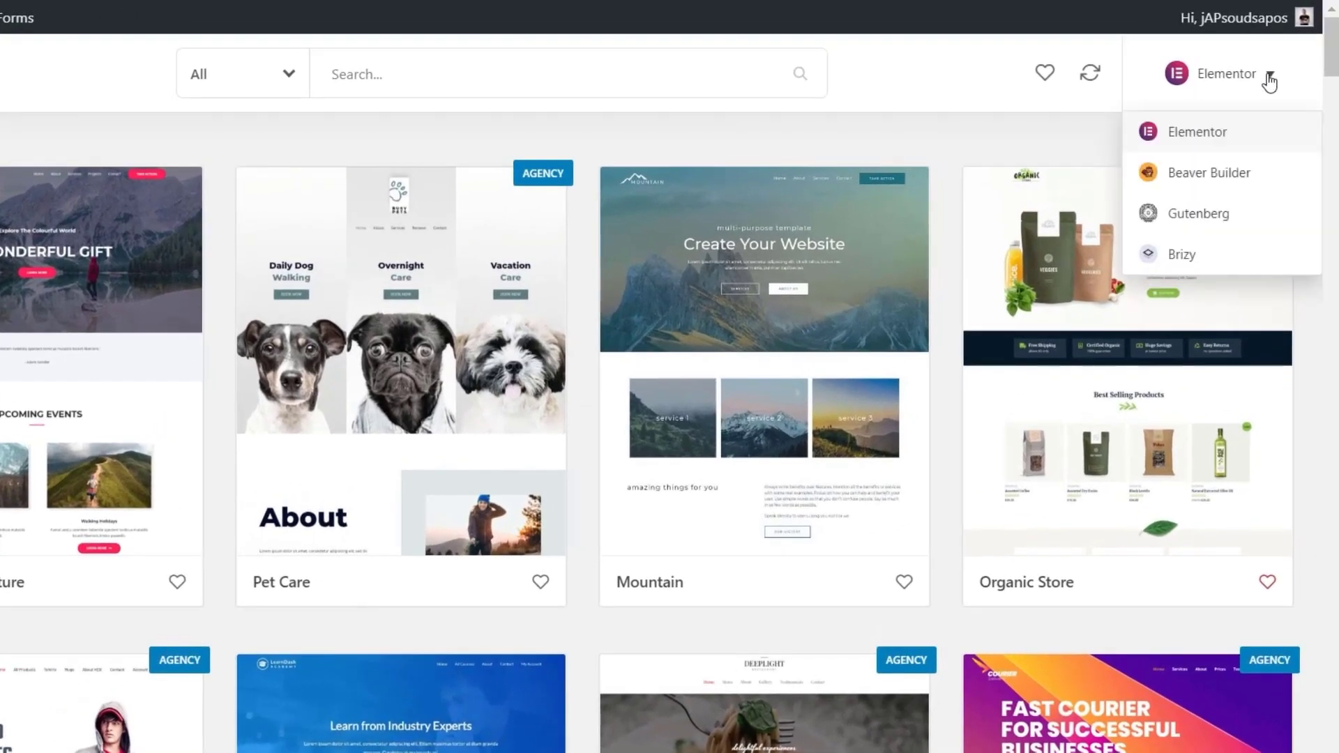
left_click(1194, 256)
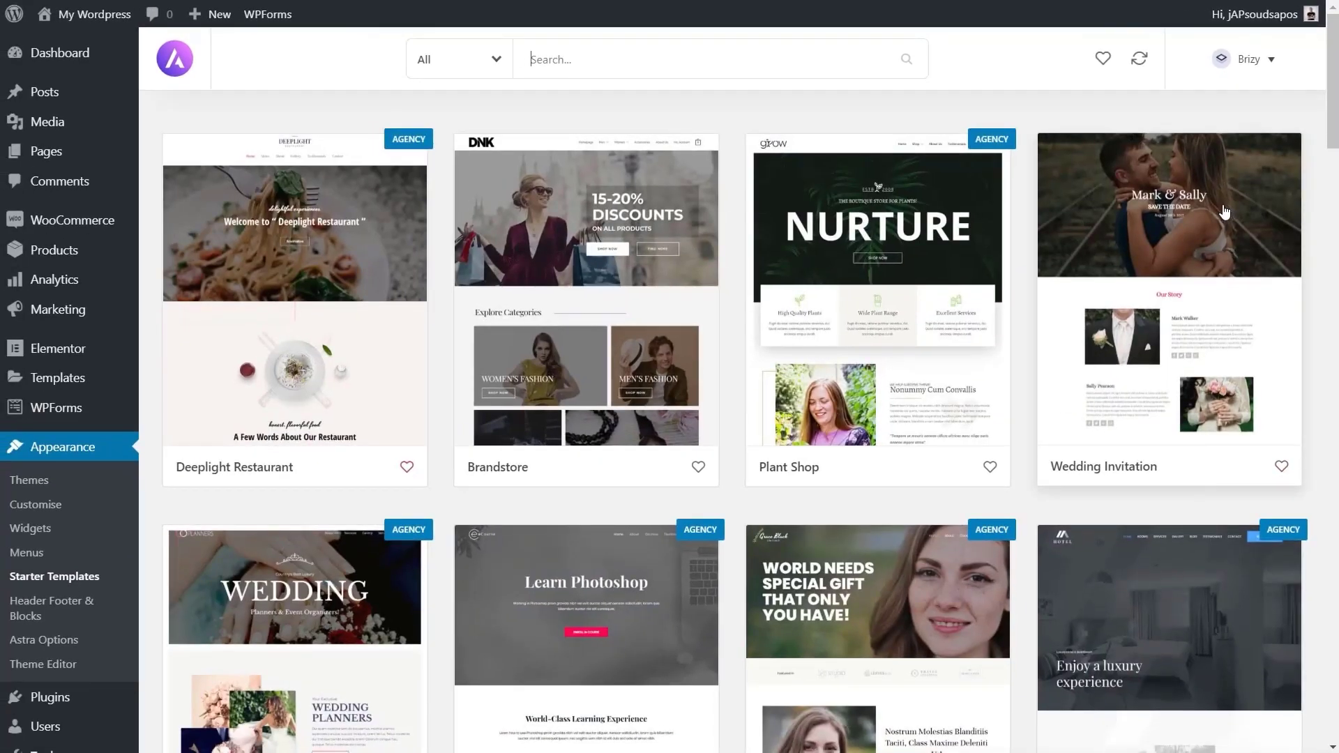
- Filter the templates to Free and scroll down to the Motivational Speaker card
left_click(504, 62)
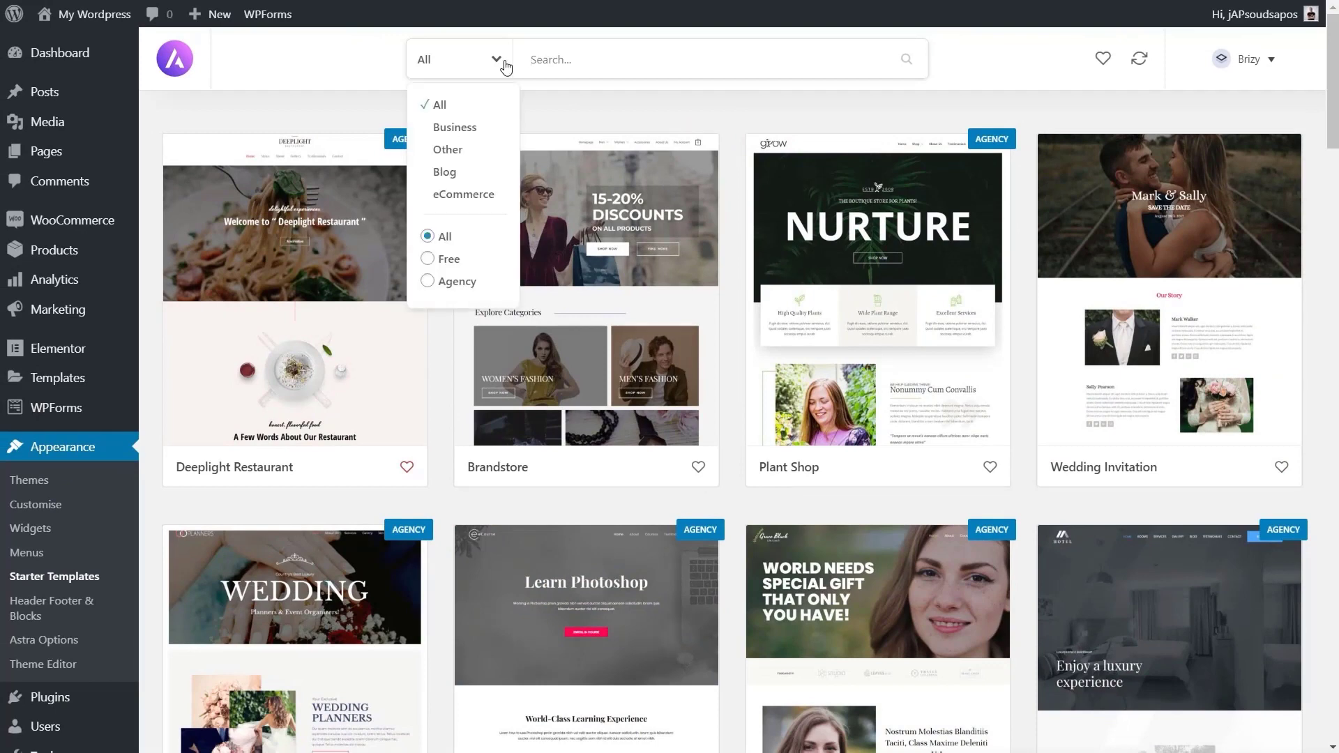
left_click(445, 258)
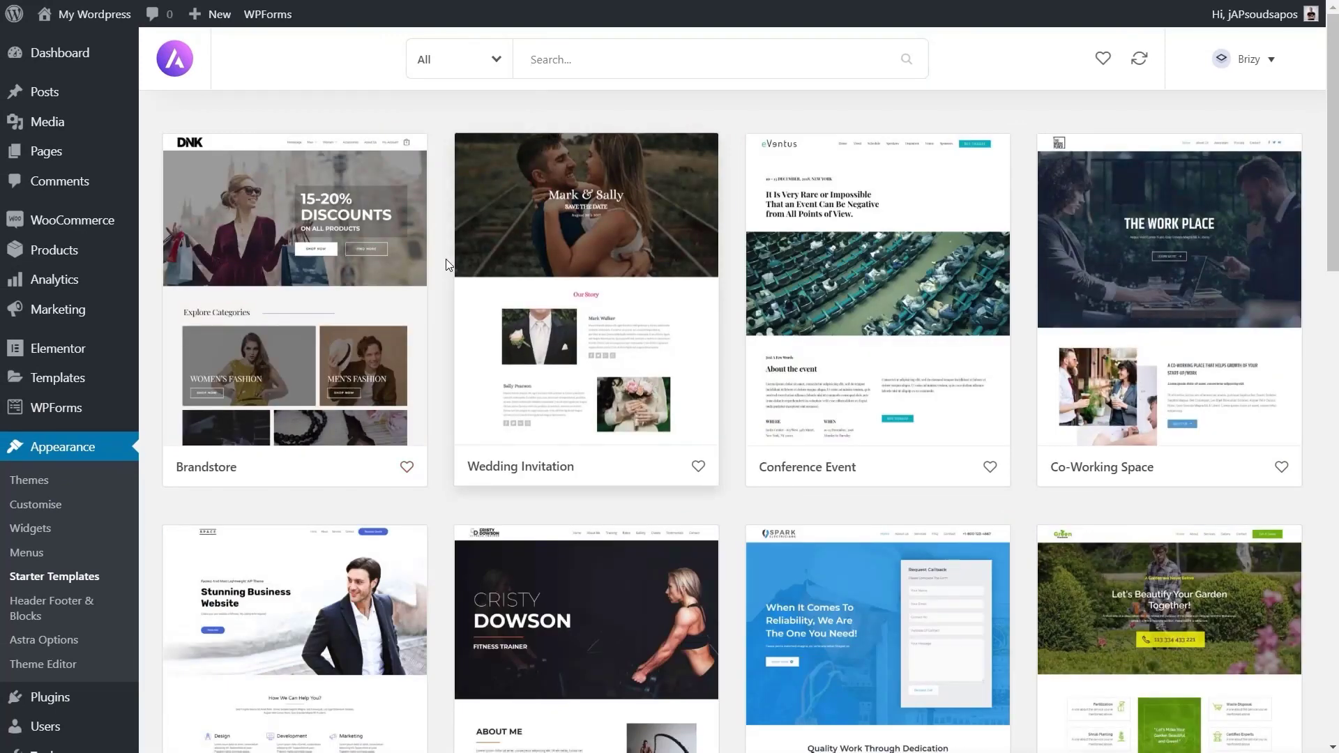
scroll(530, 364, "down", 3)
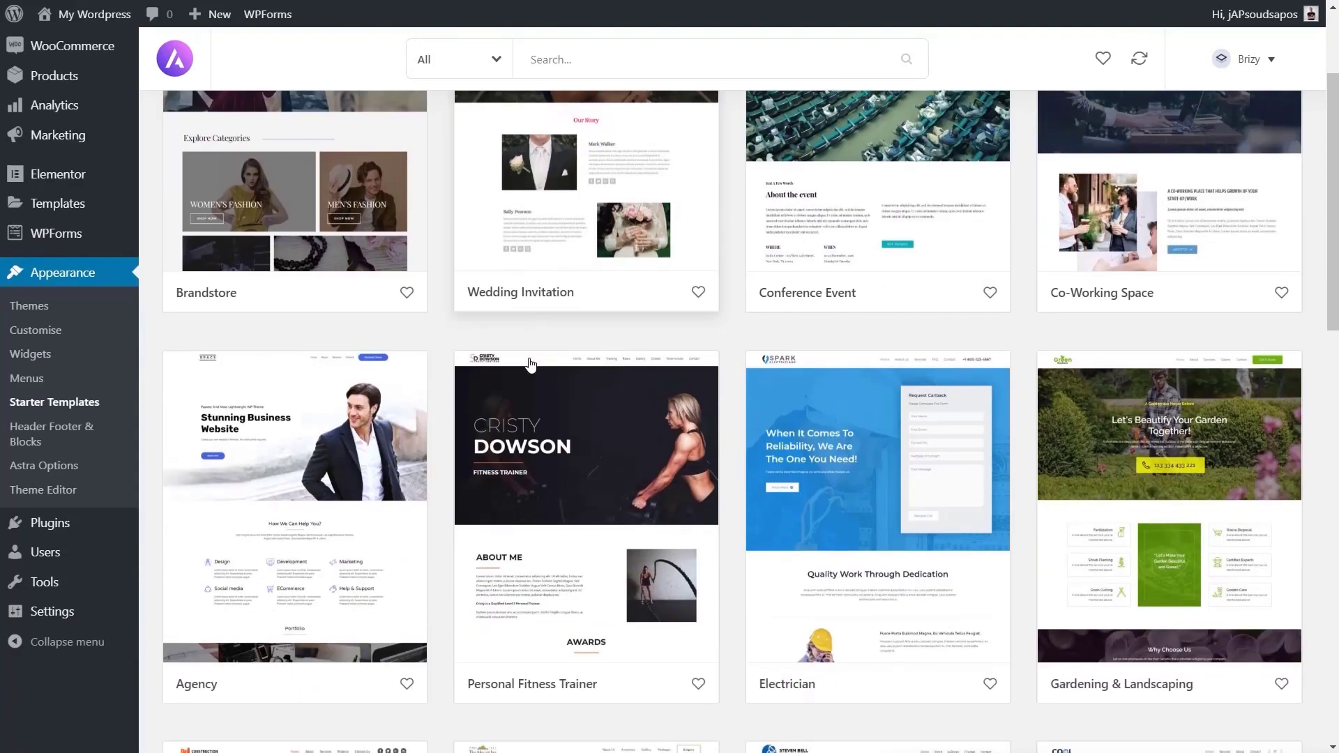
scroll(530, 364, "down", 9)
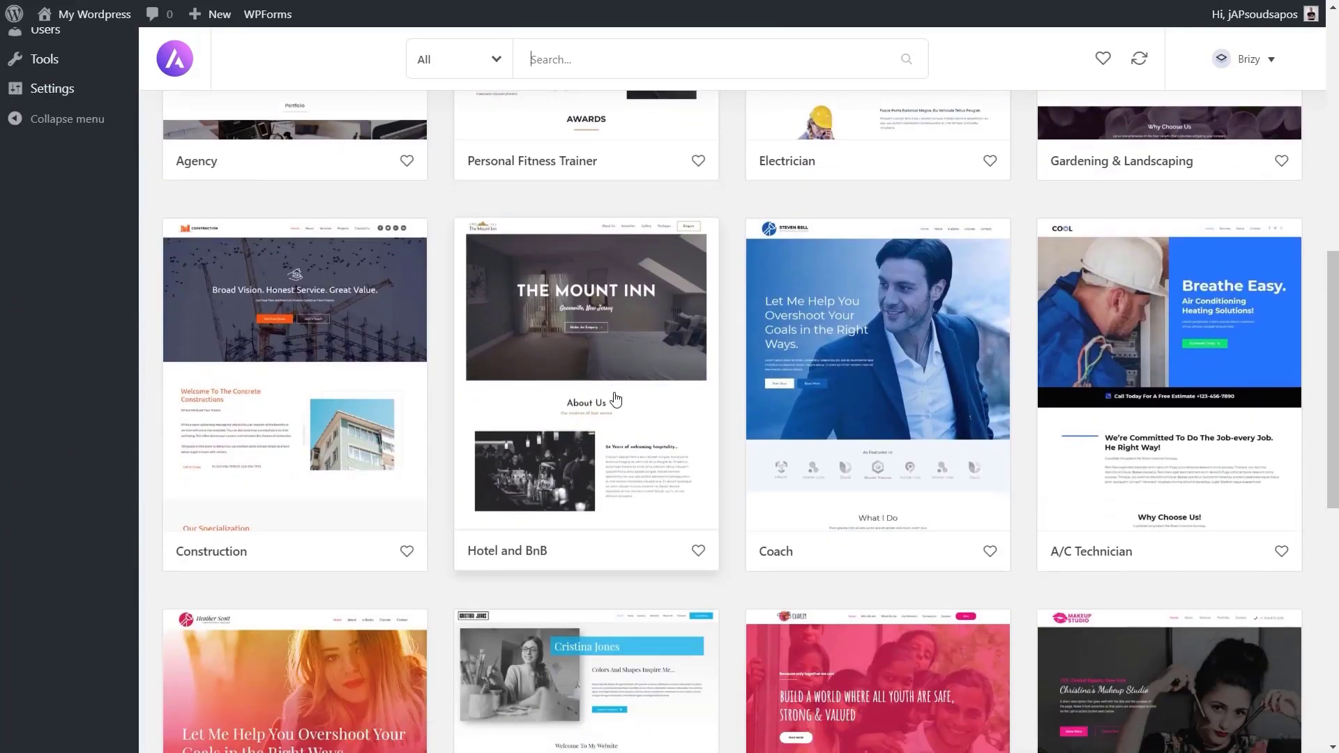
scroll(607, 396, "down", 5)
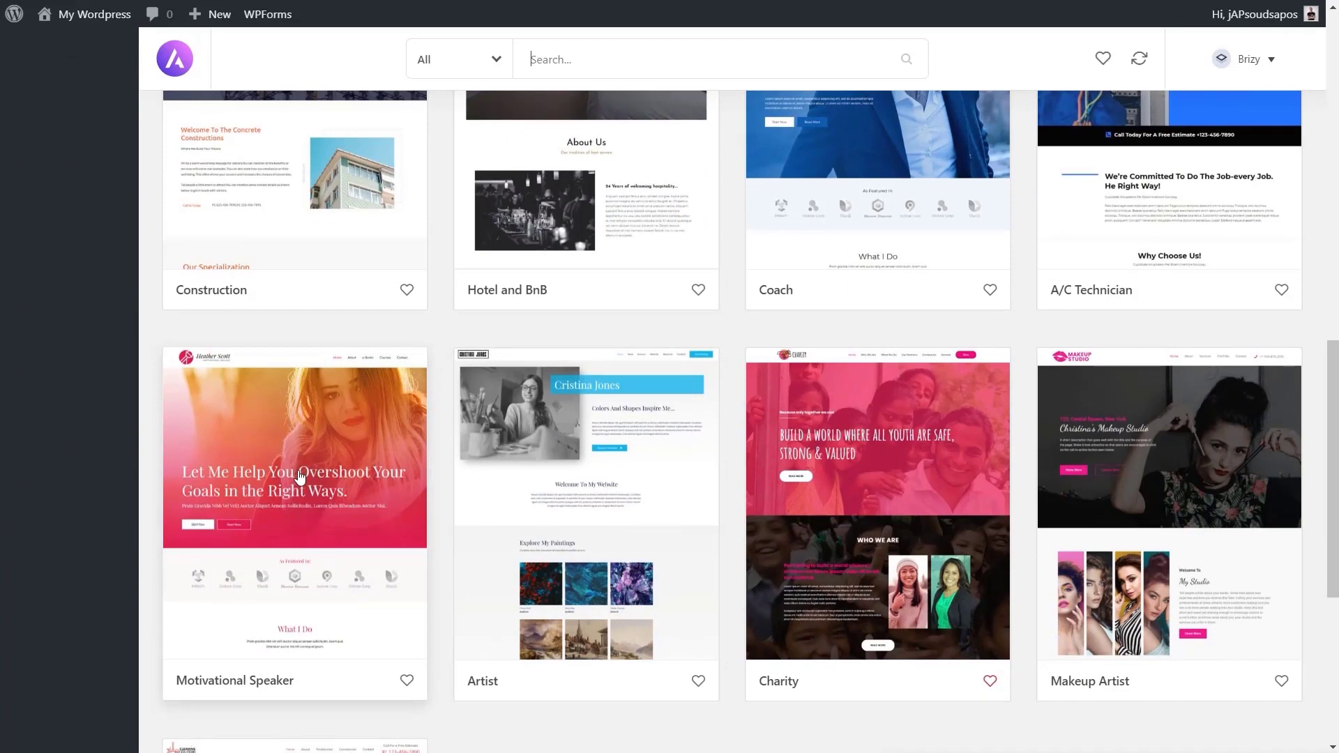
- Open Motivational Speaker's Import Complete Site options and enable Delete Previously Imported Site
left_click(286, 465)
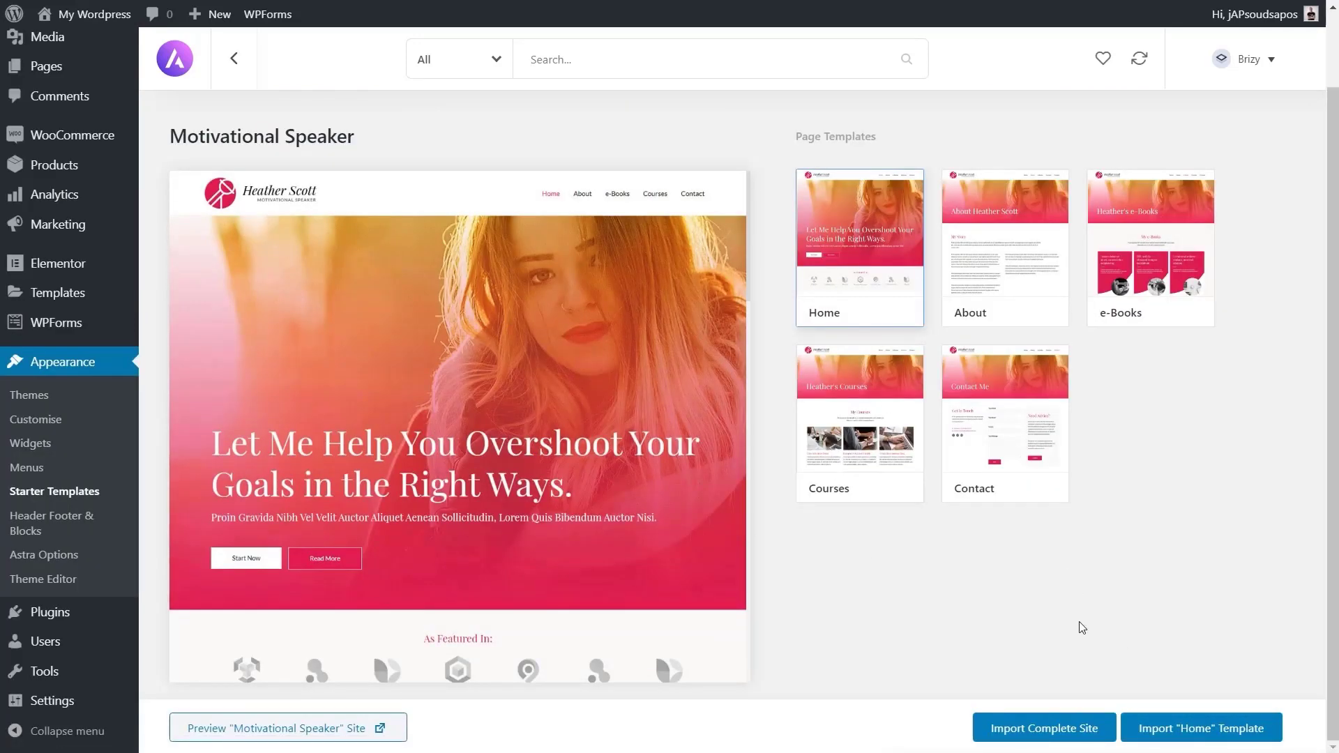
left_click(1042, 729)
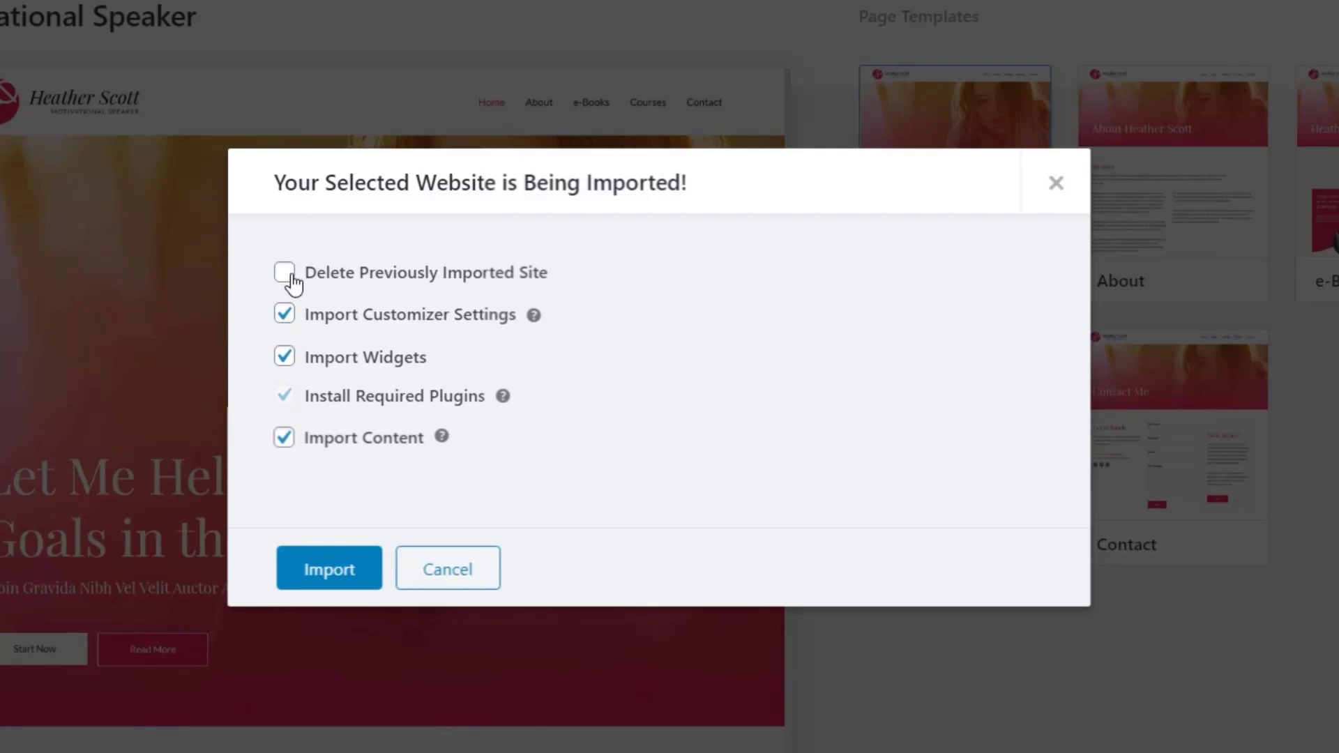
left_click(284, 273)
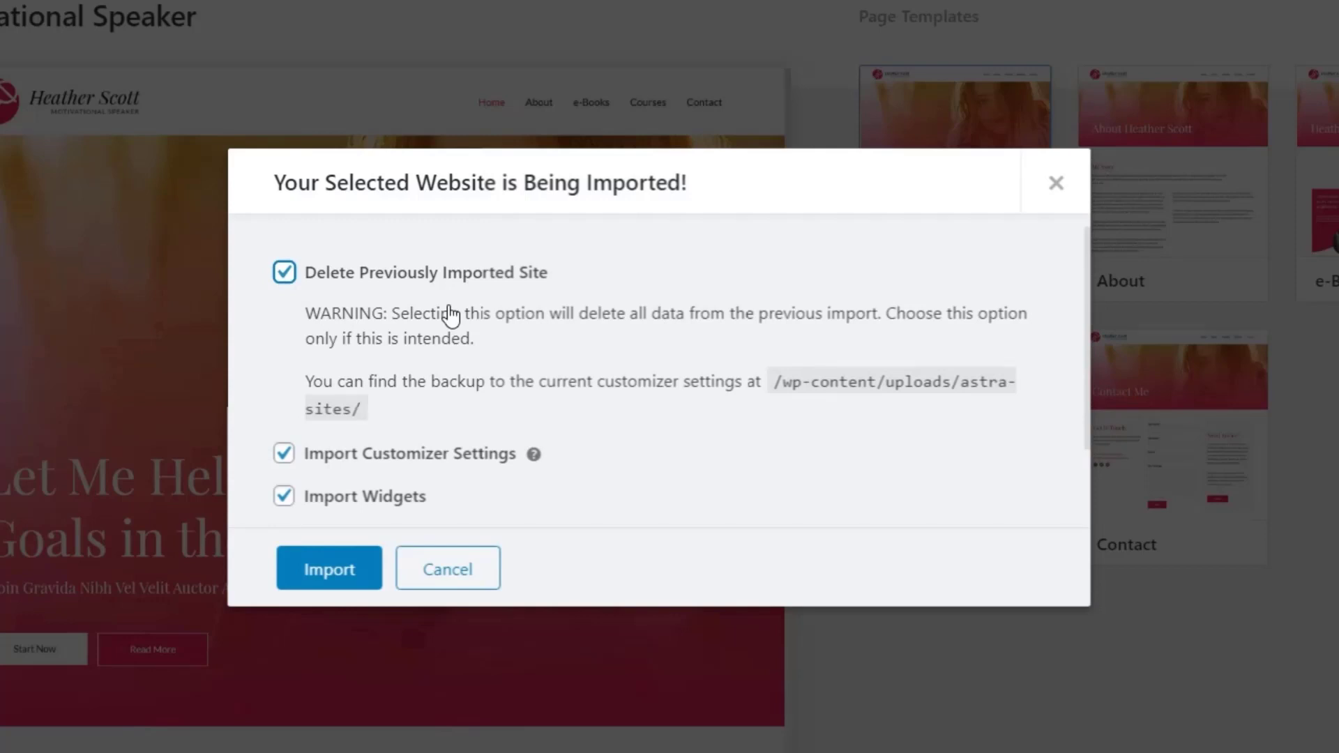
- Review the import options and import the Motivational Speaker site over the previous one
scroll(671, 420, "down", 3)
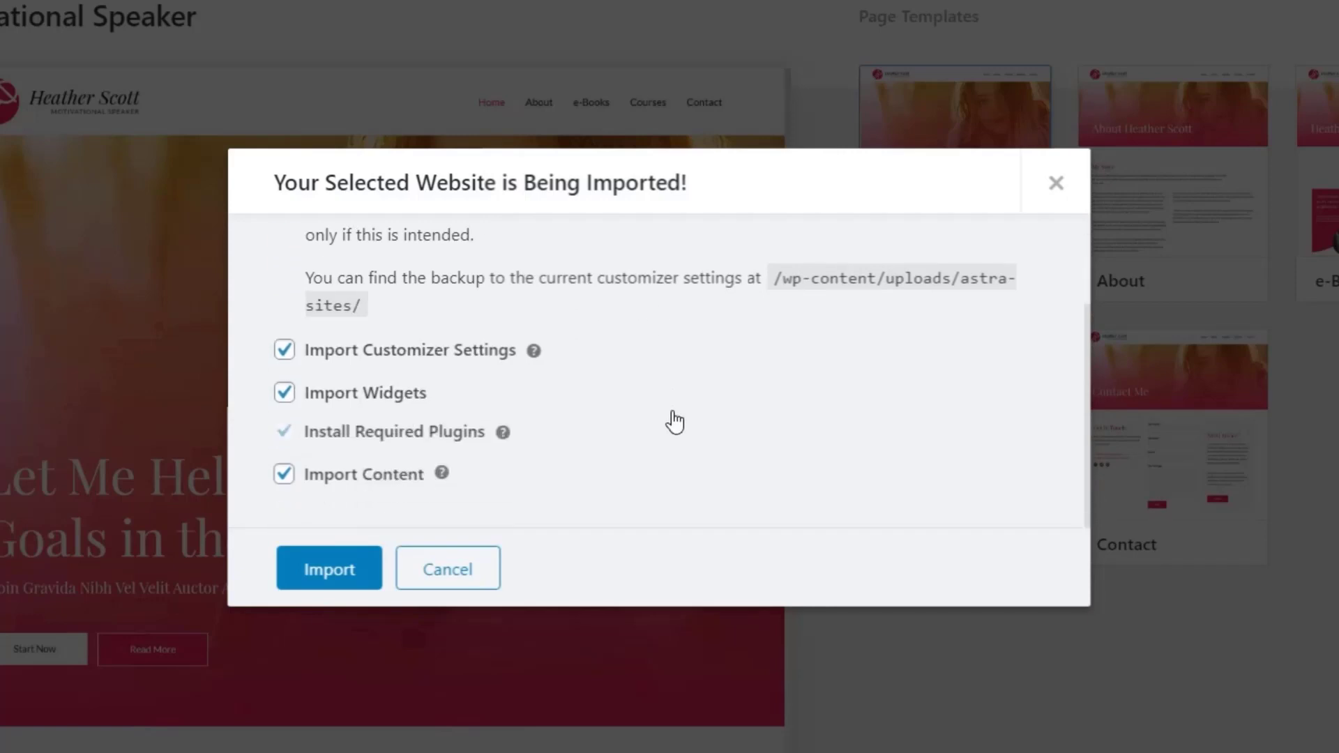
scroll(674, 420, "up", 3)
scroll(674, 420, "down", 3)
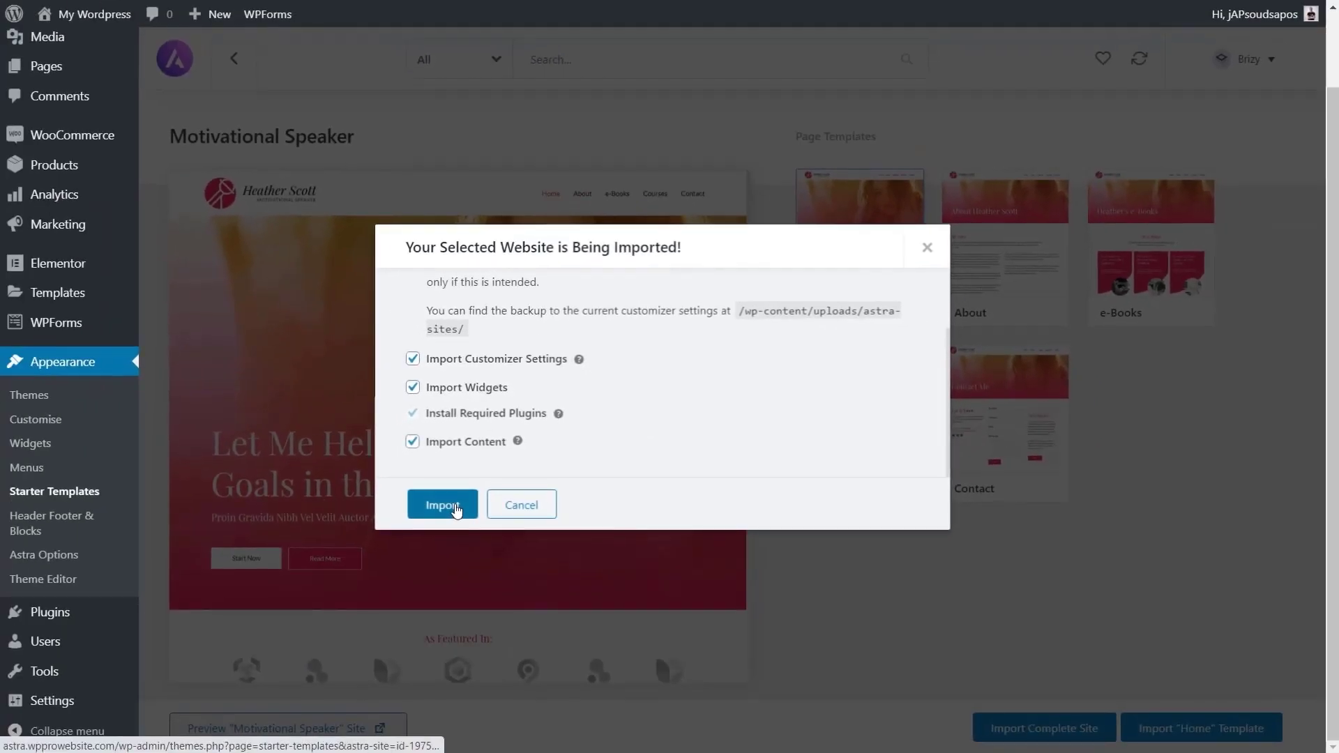
left_click(456, 509)
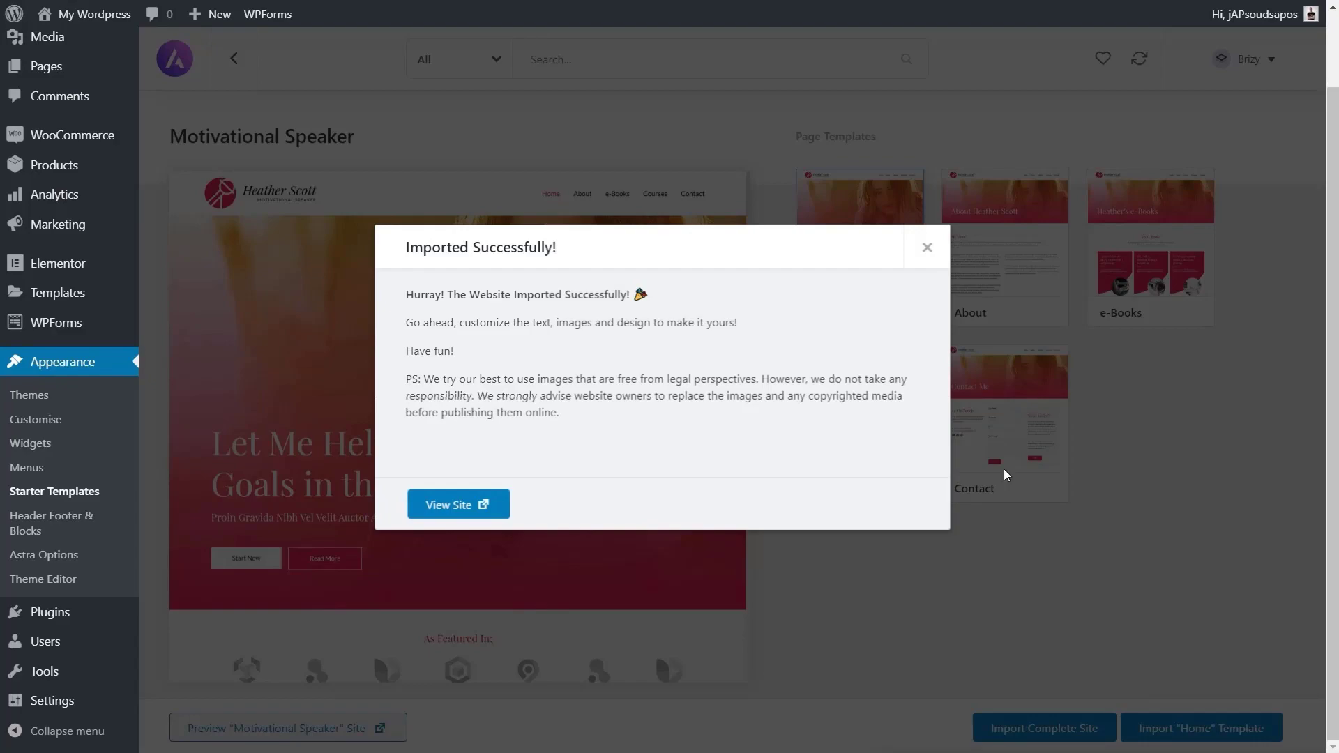
- View the newly imported Motivational Speaker site and scroll down through its home page
left_click(454, 497)
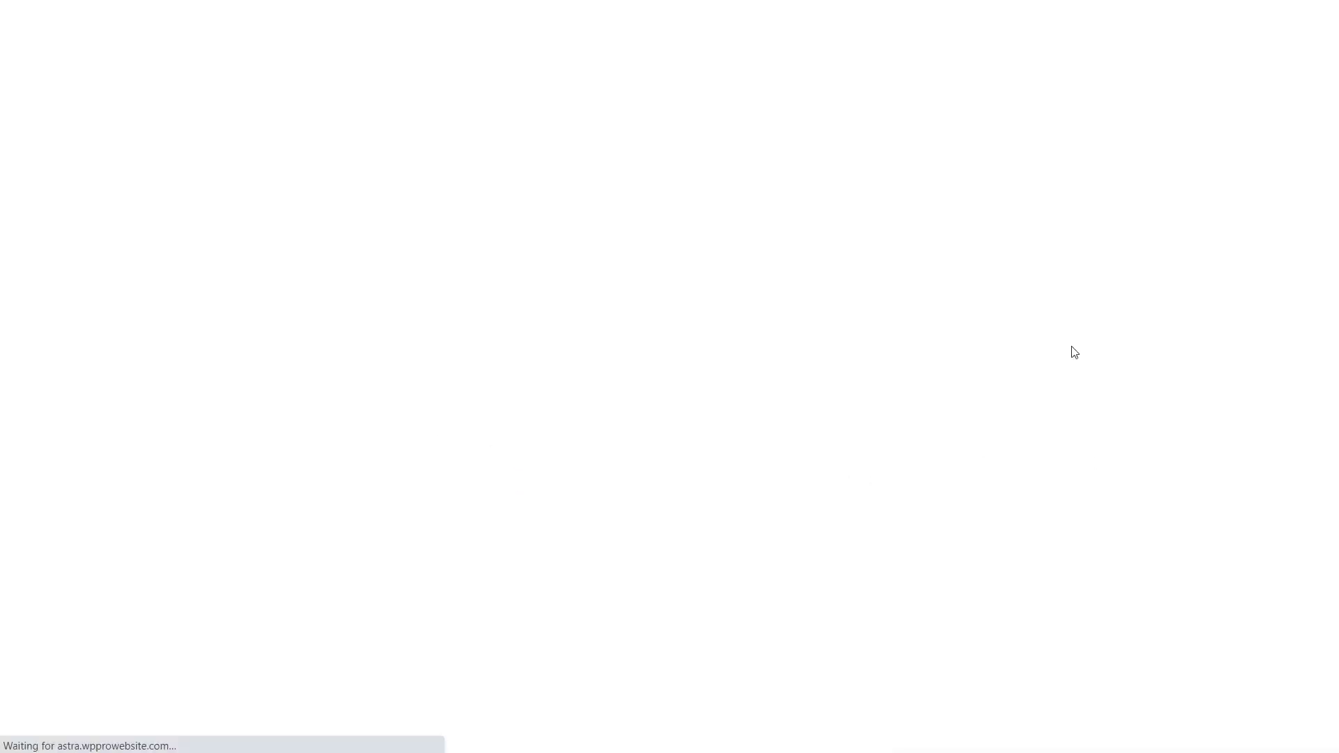
scroll(517, 366, "down", 10)
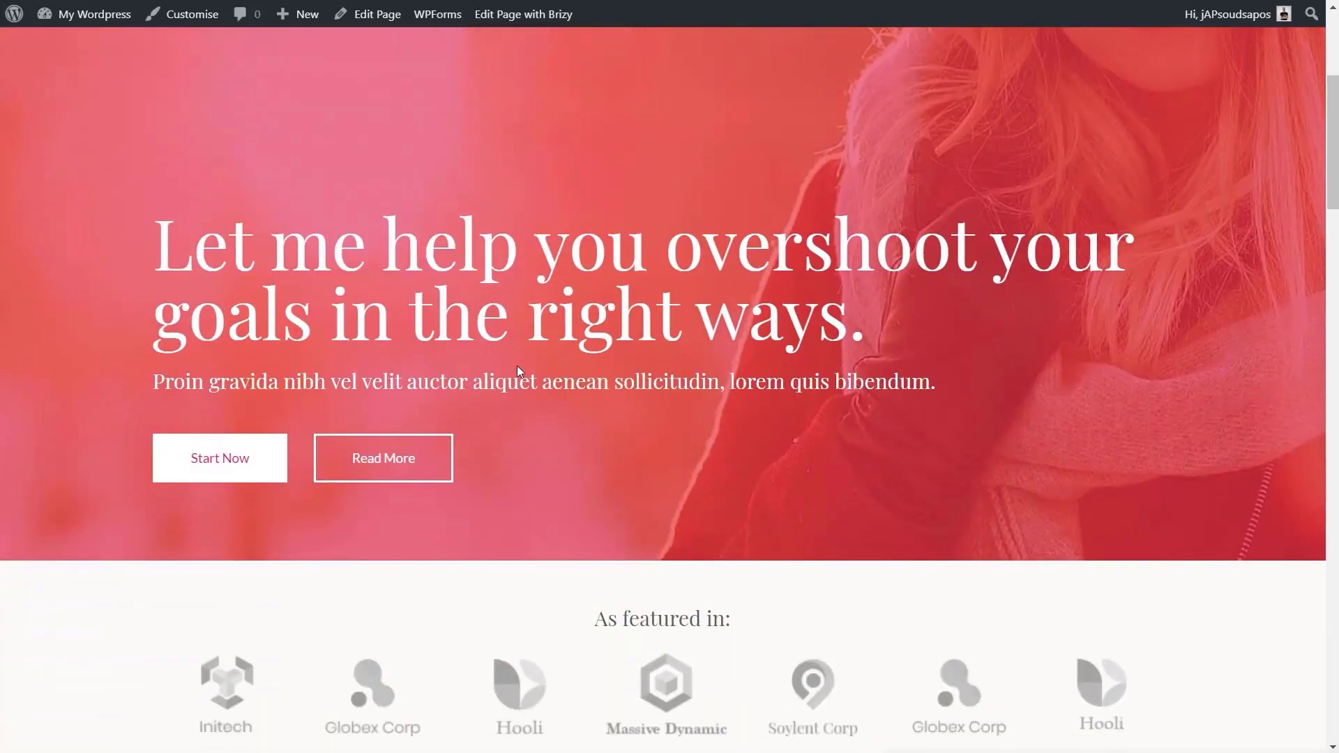
scroll(200, 393, "down", 10)
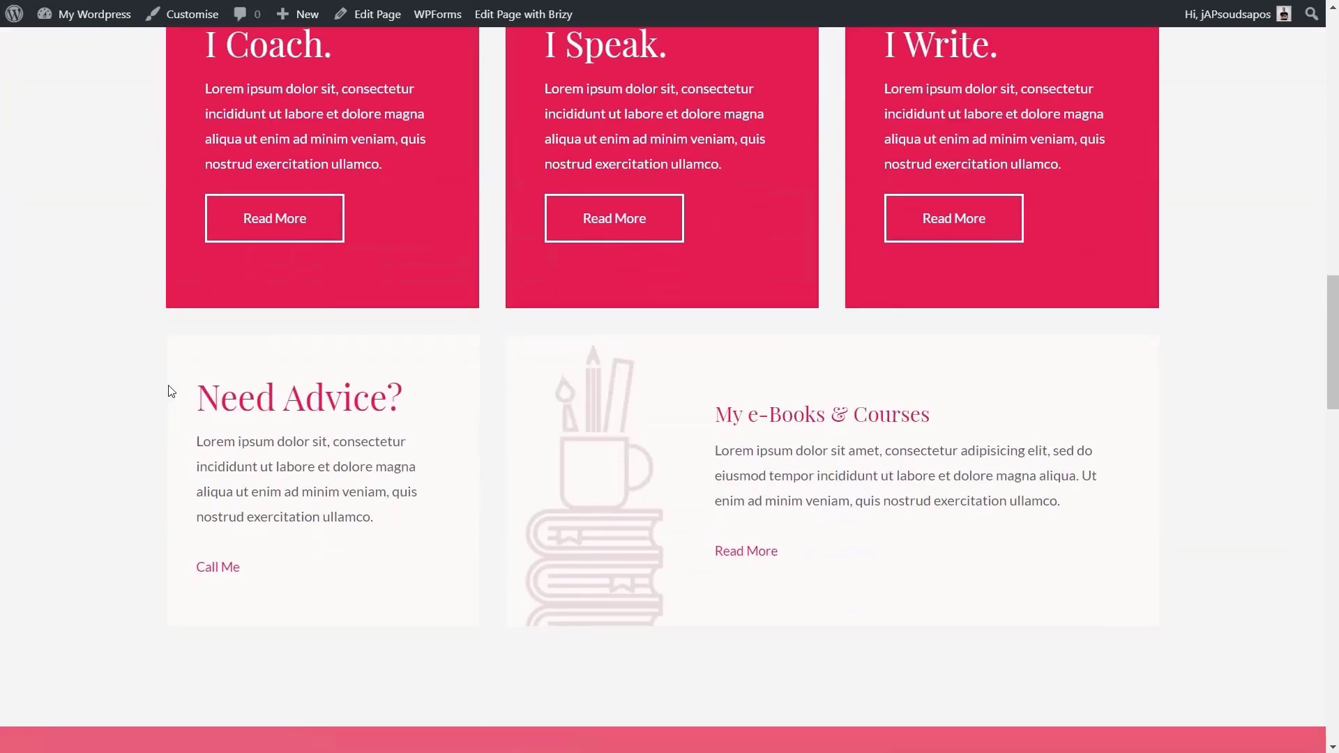
scroll(169, 385, "down", 10)
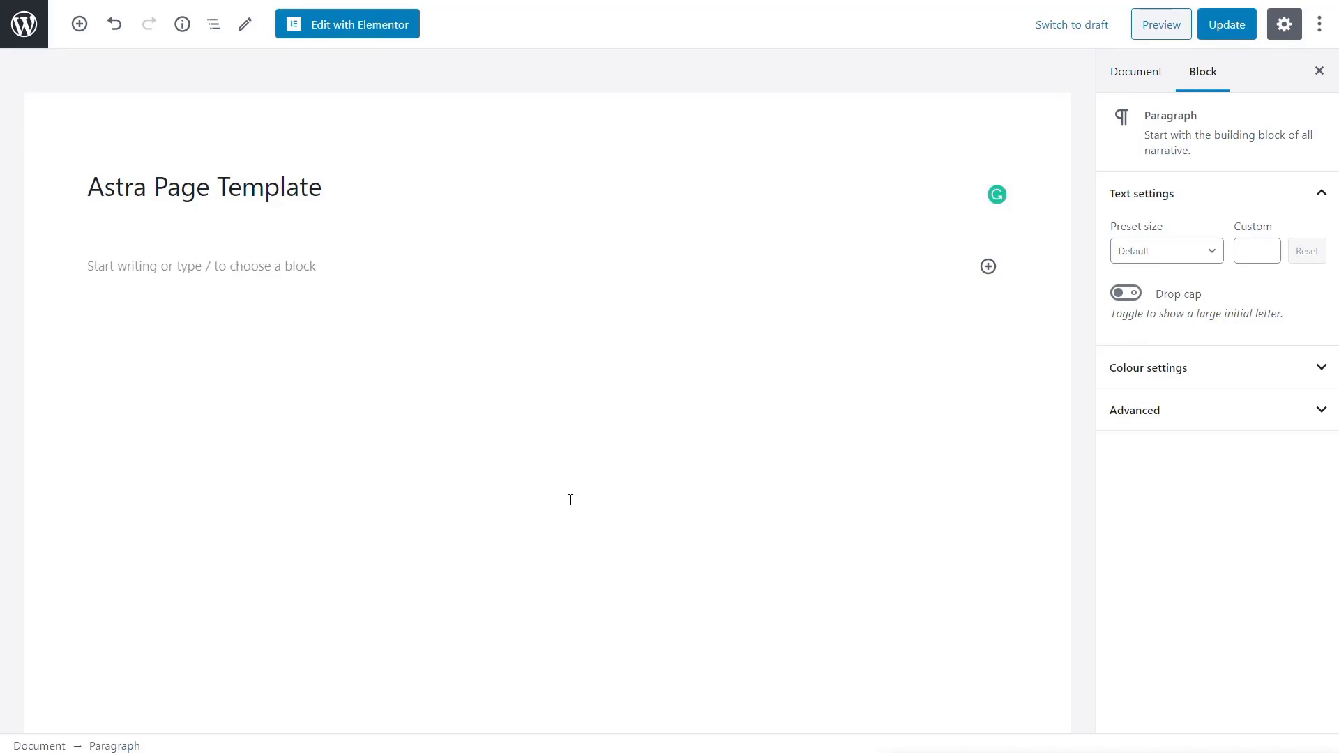
- Switch the Astra Page Template page from the block editor to Elementor
left_click(343, 25)
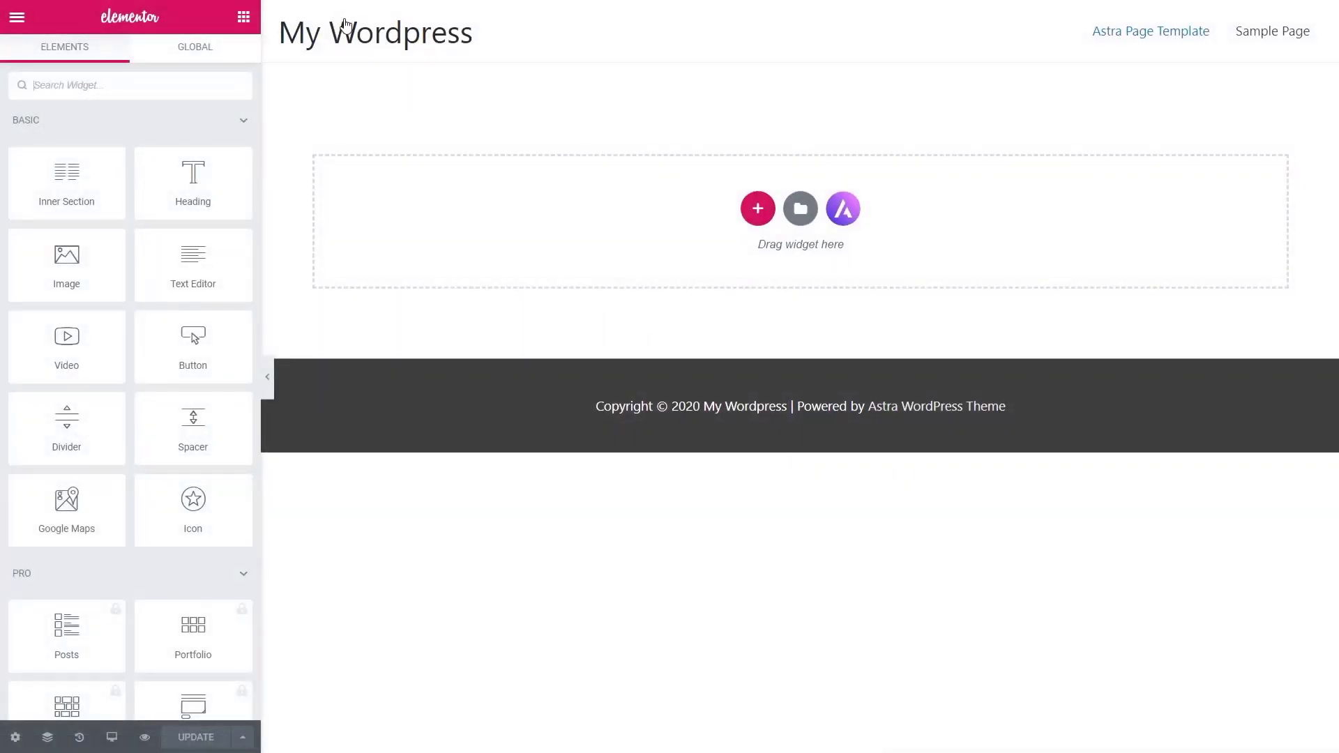
- In the Astra Starter Templates library, show only Free templates and open the Cosmetics Store pages
left_click(844, 209)
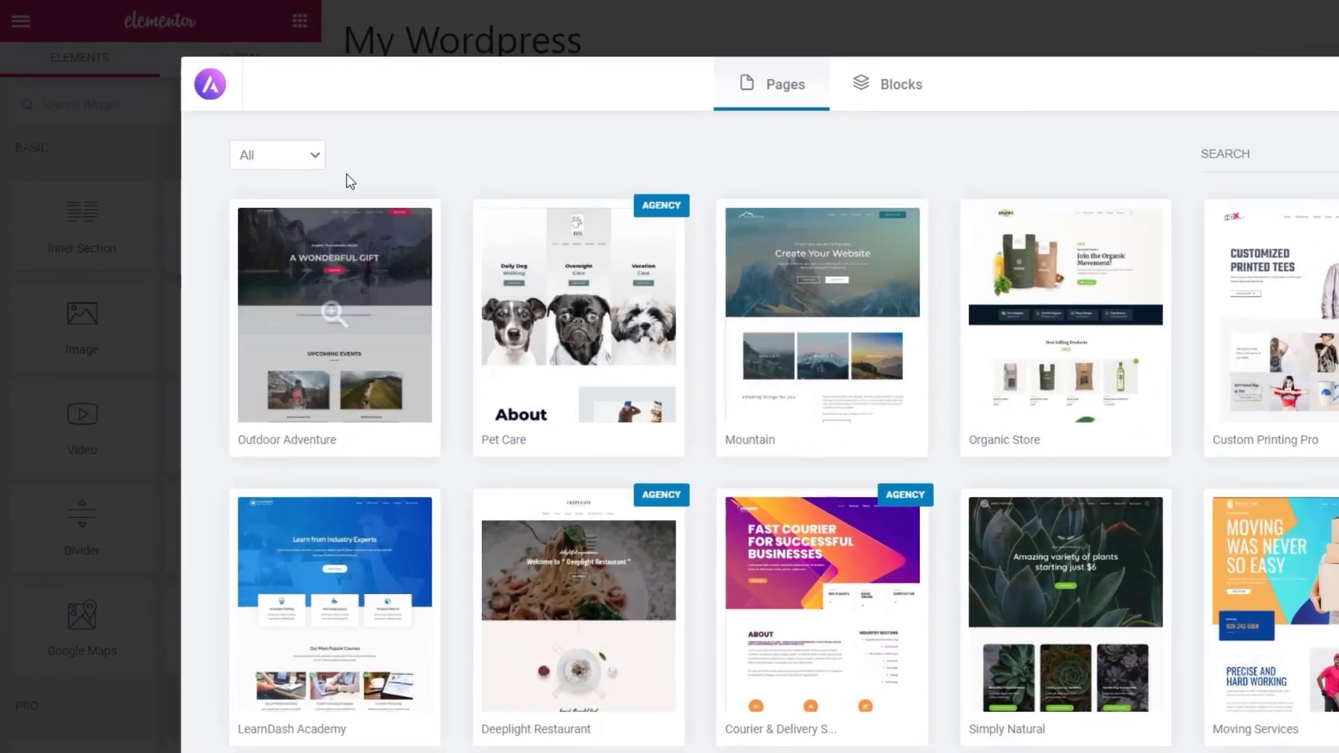
left_click(250, 130)
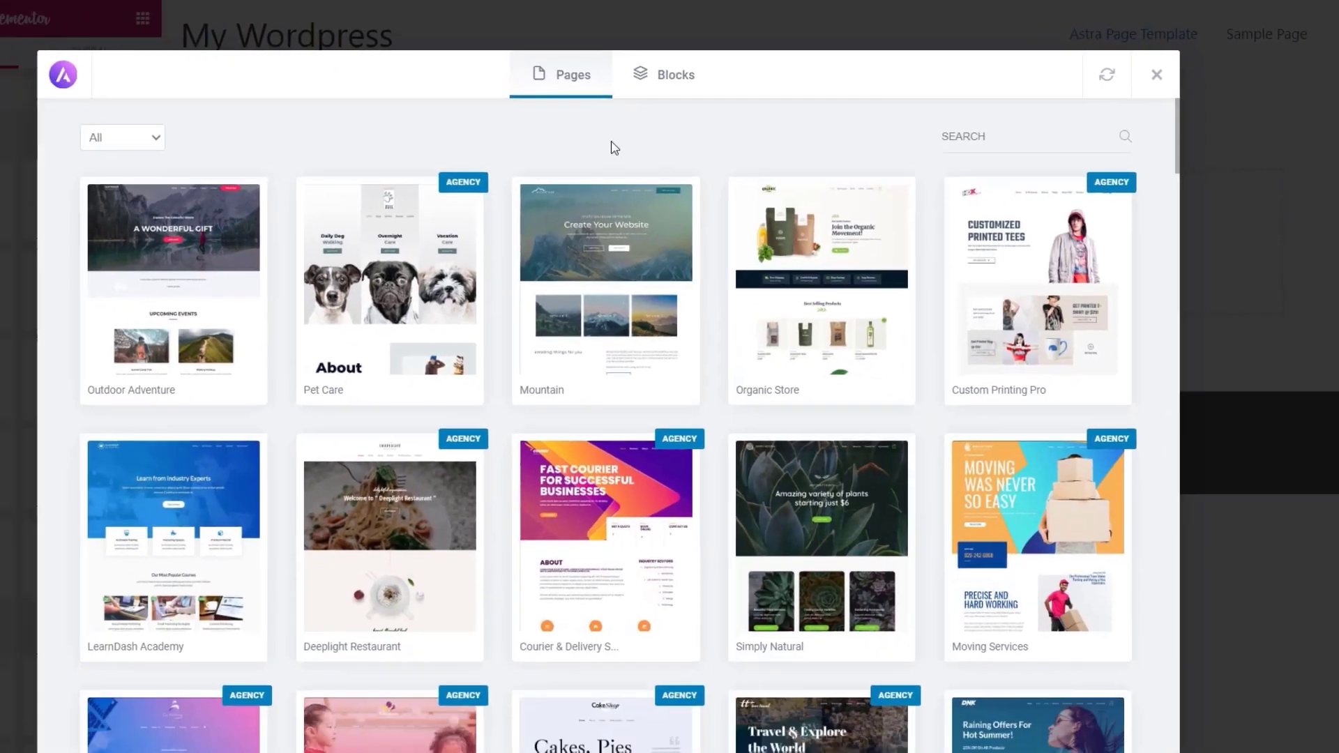
scroll(412, 409, "down", 1)
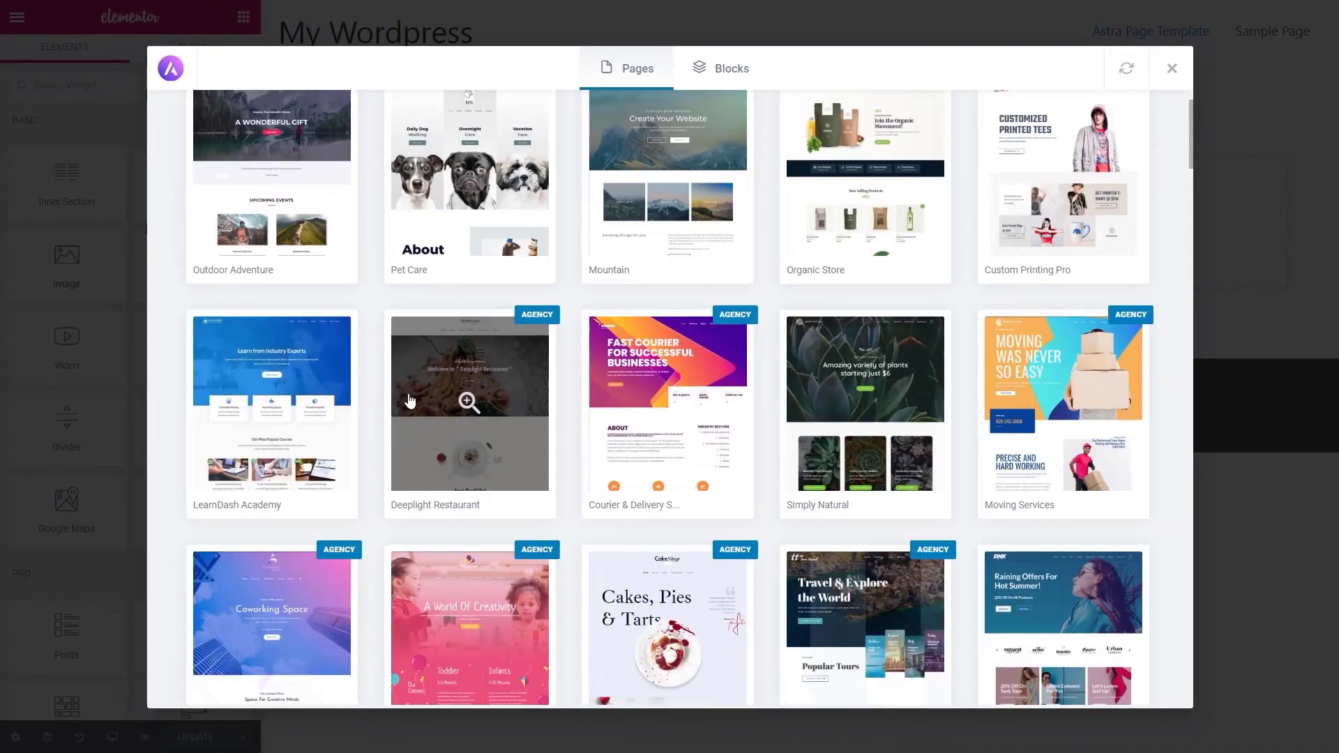
scroll(407, 395, "up", 1)
left_click(256, 126)
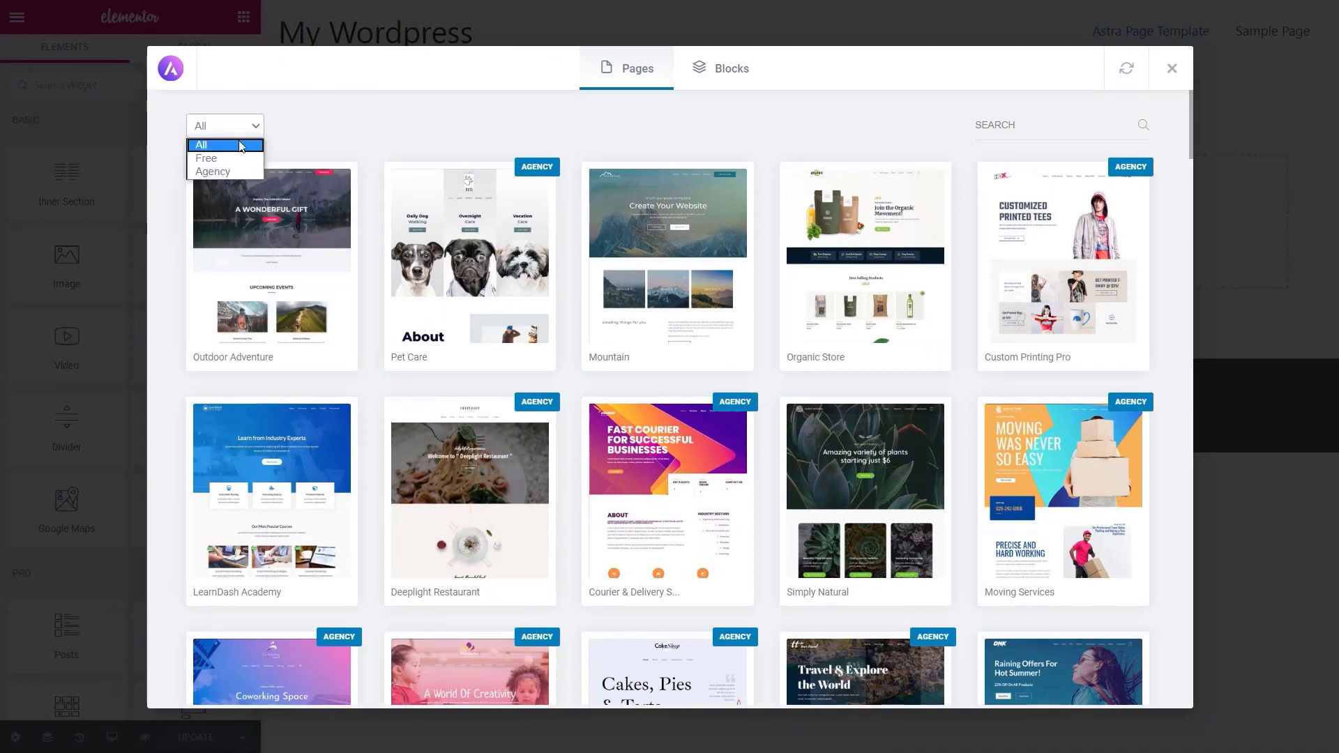
left_click(227, 156)
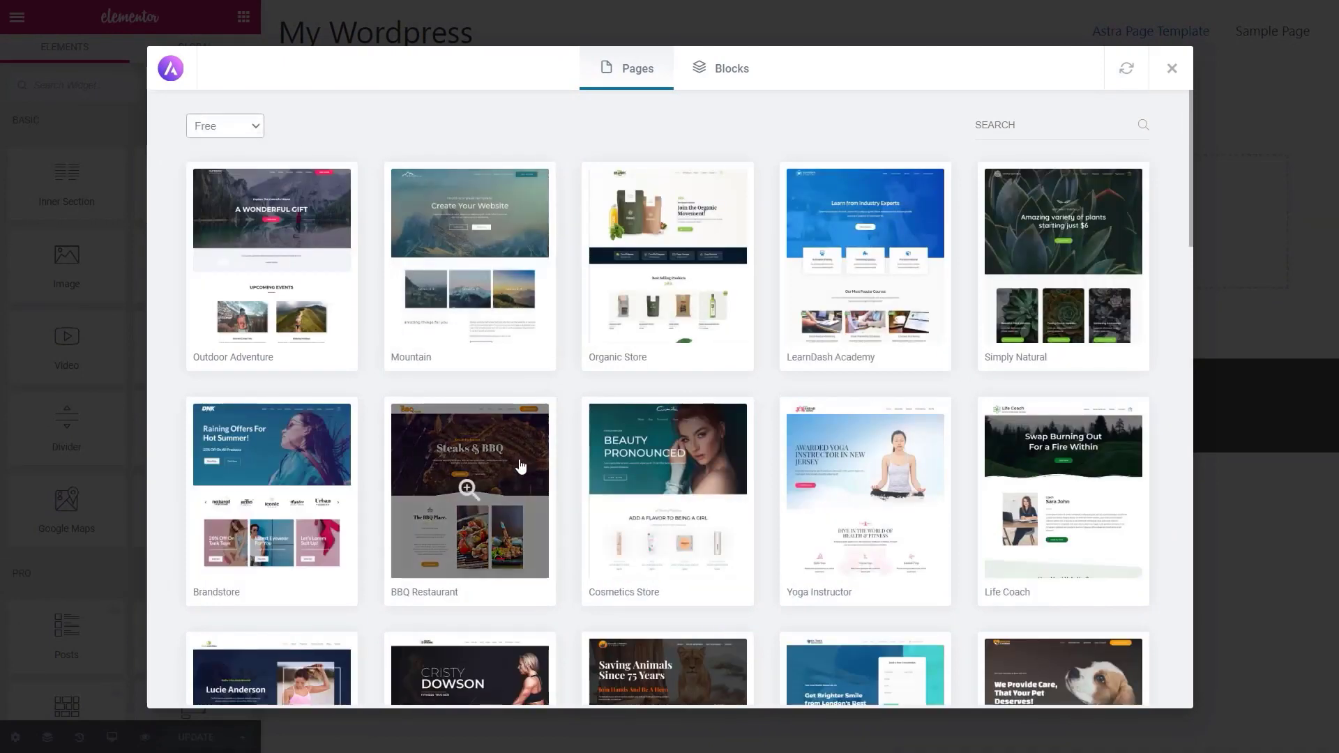
scroll(716, 527, "down", 1)
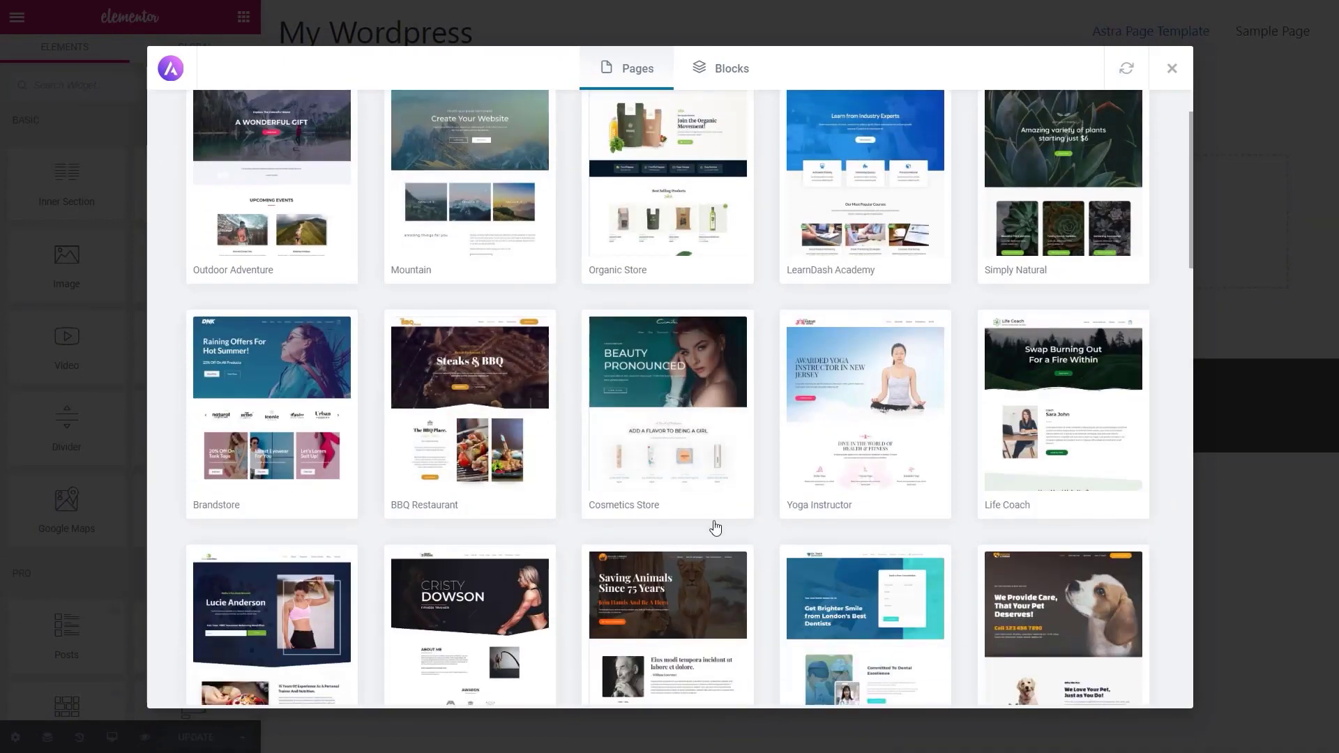
left_click(677, 428)
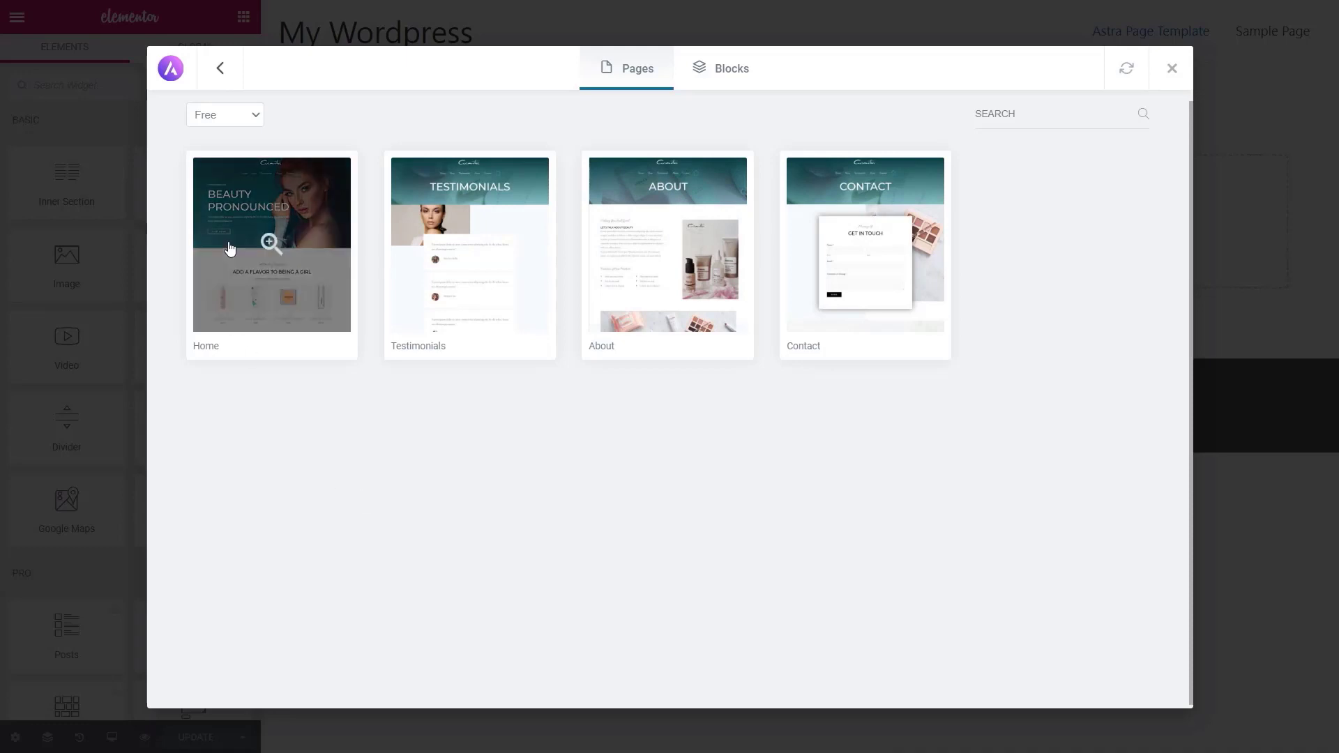
- Preview and scroll through the Cosmetics Store Home page template
left_click(239, 222)
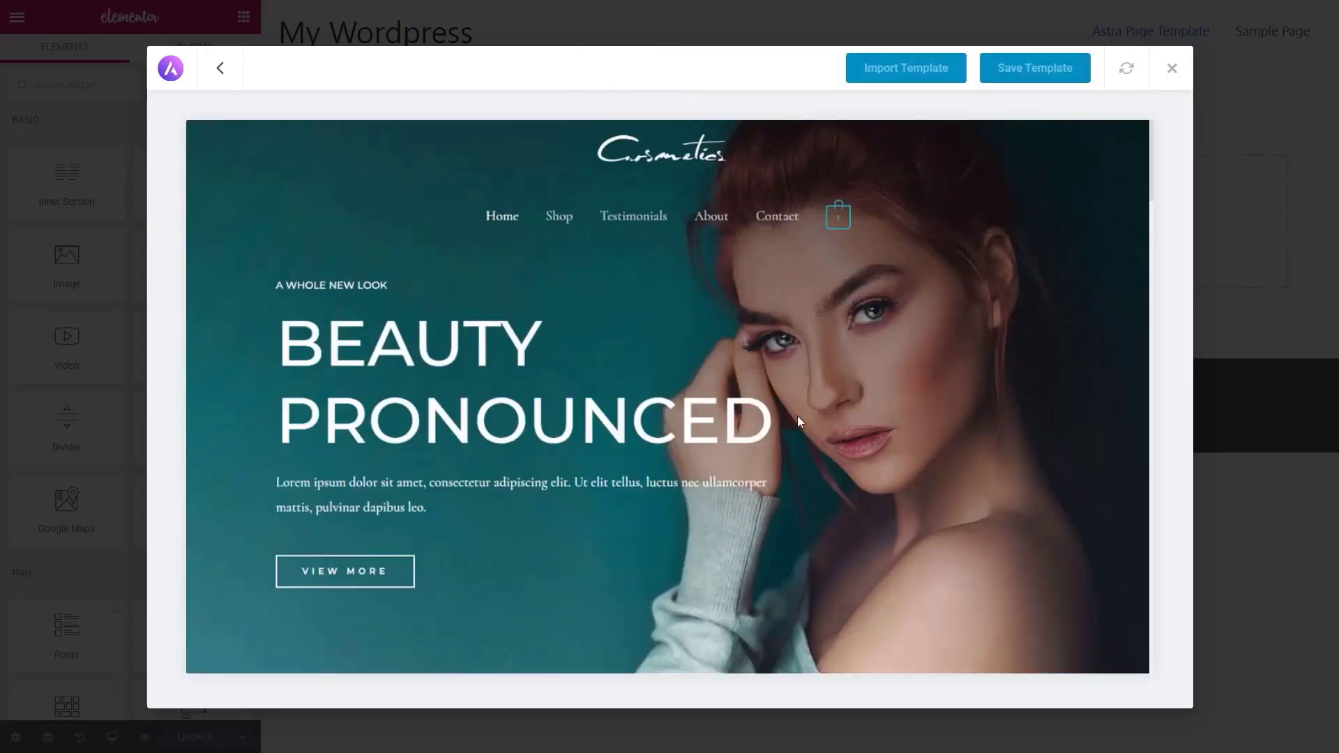
scroll(832, 433, "down", 10)
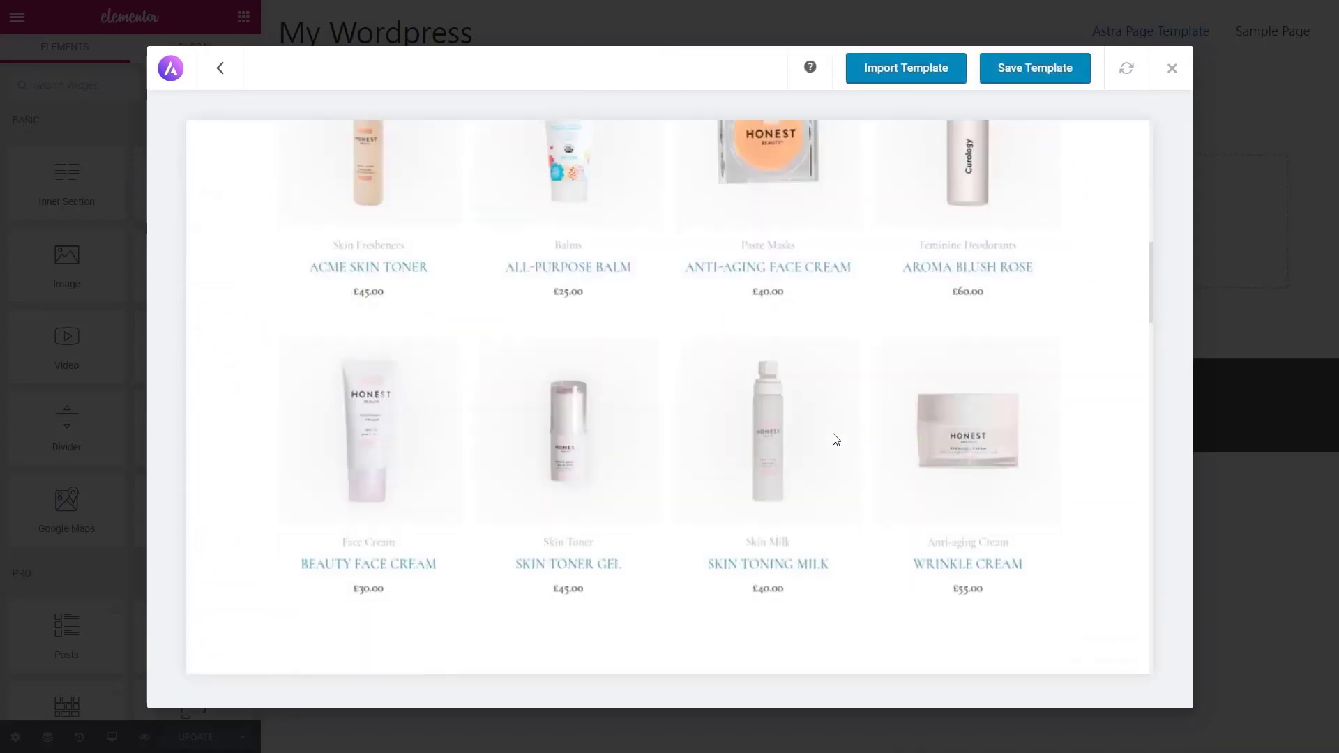
scroll(835, 438, "down", 14)
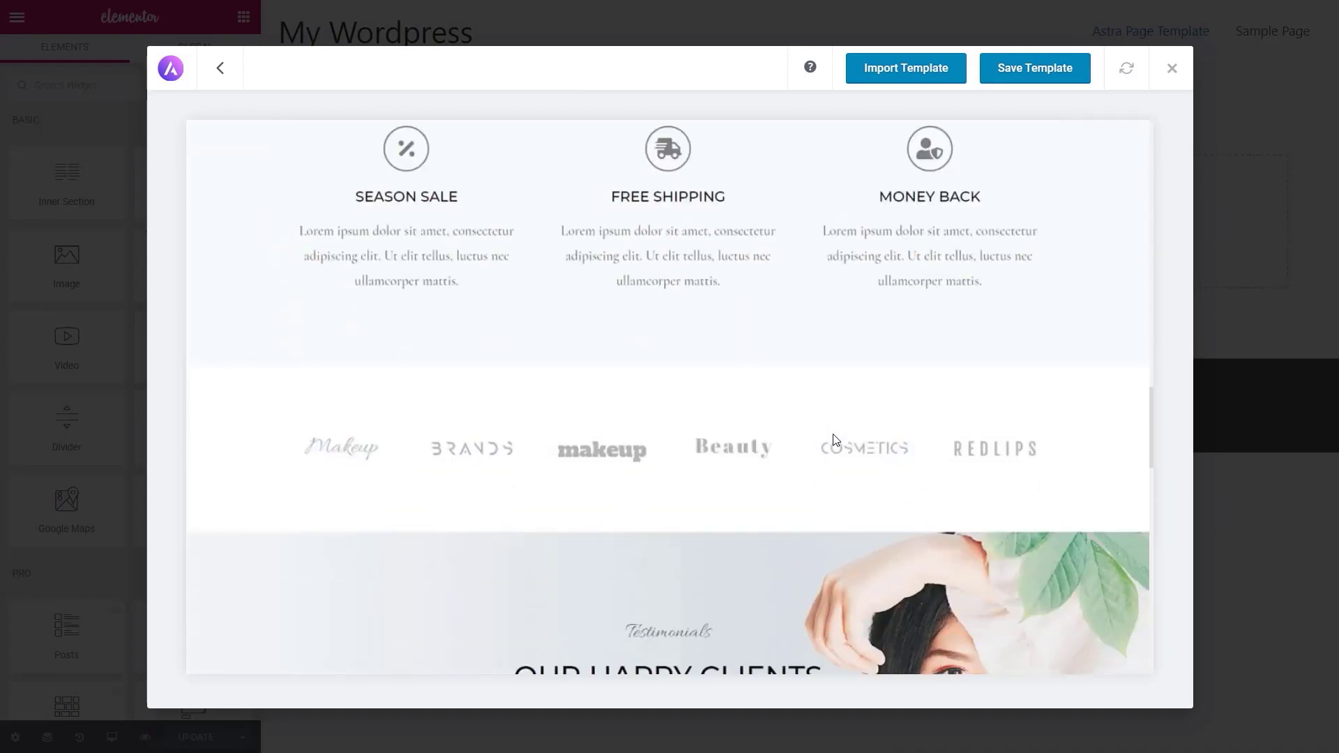
scroll(835, 438, "up", 8)
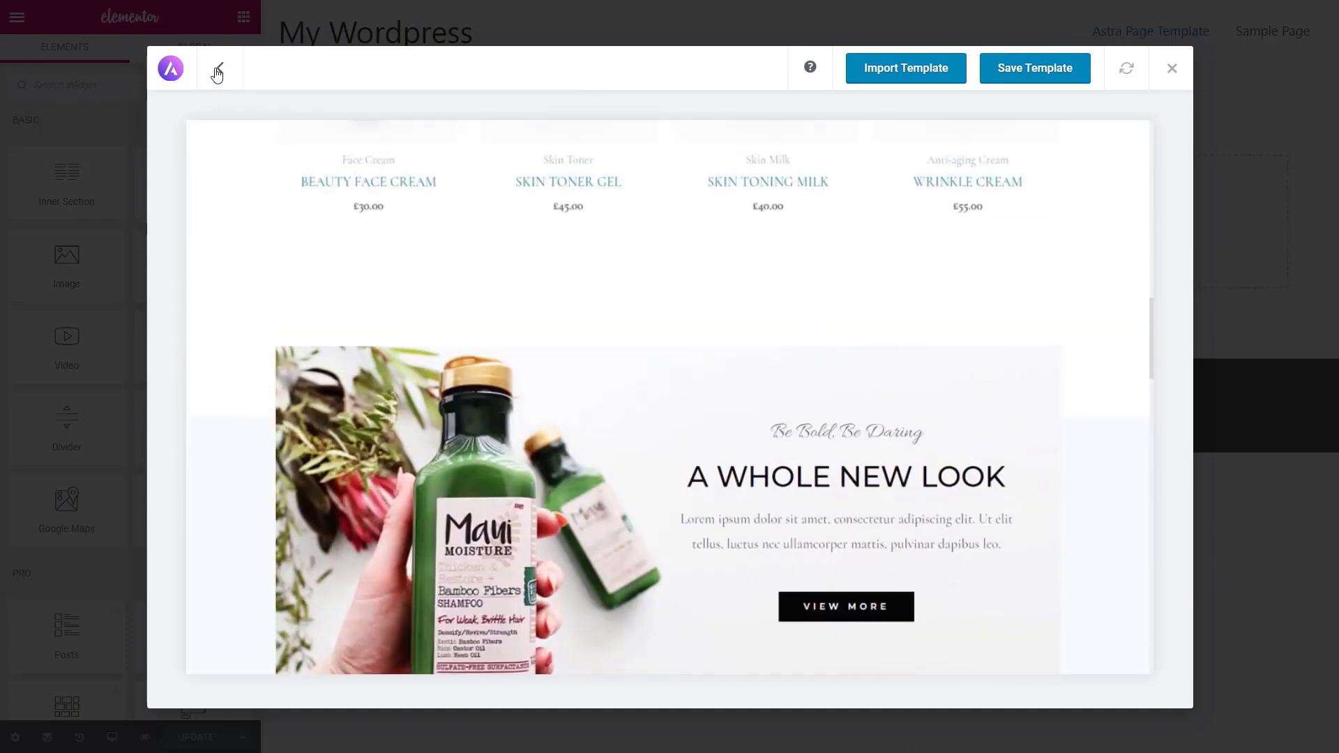
- Return to the full library and preview the Mountain template's Home page
left_click(217, 71)
left_click(217, 71)
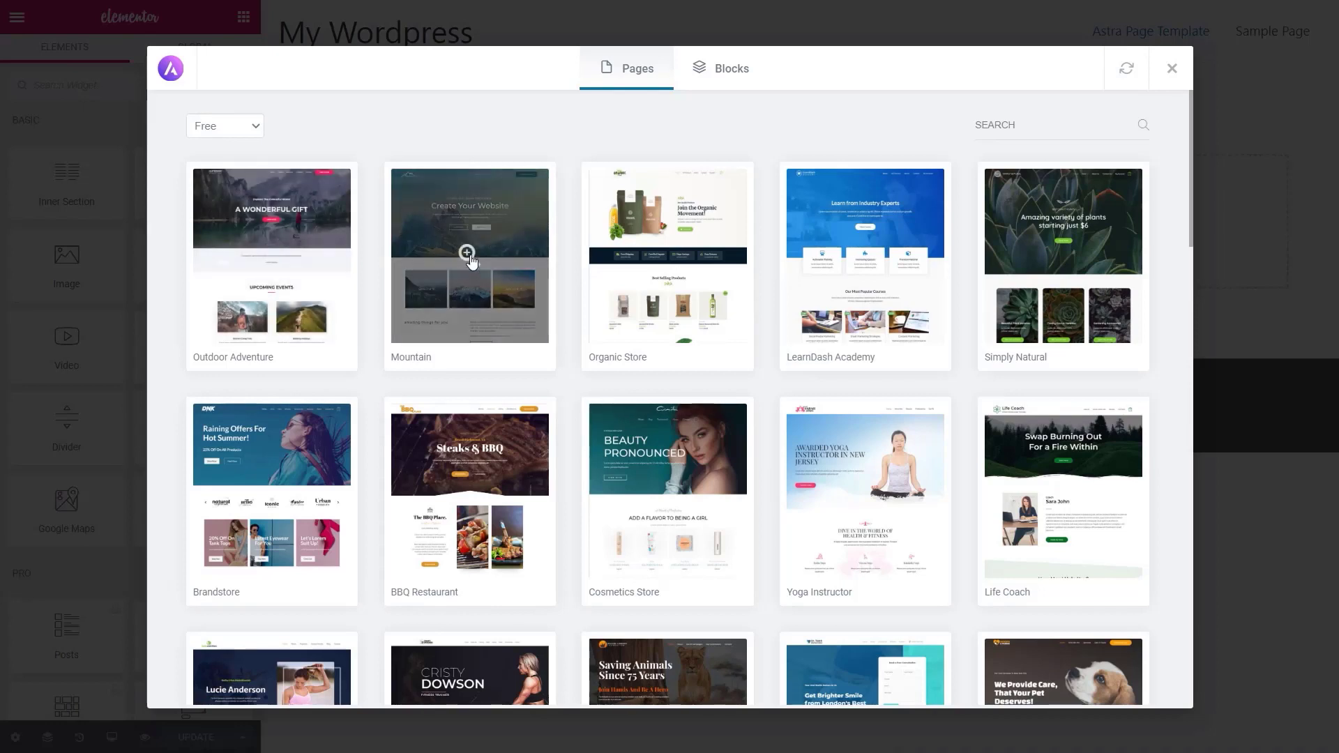
left_click(469, 258)
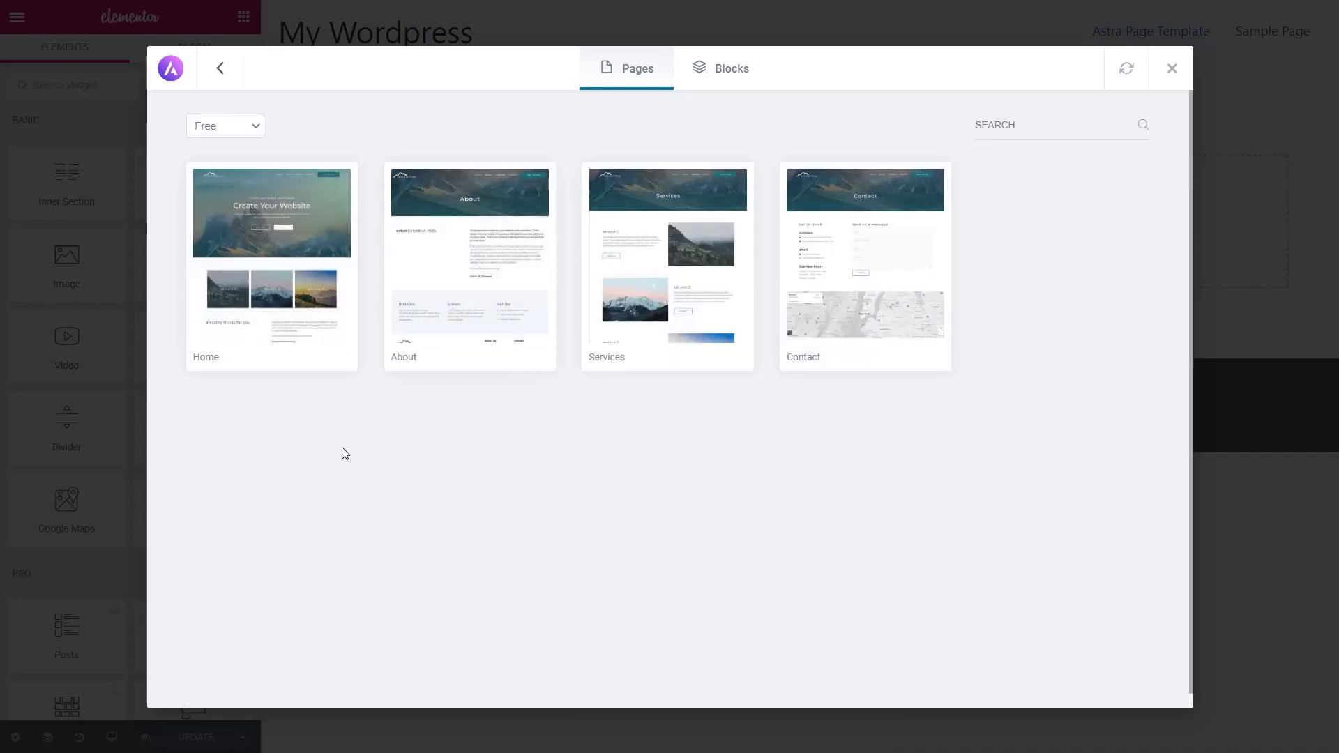
left_click(266, 282)
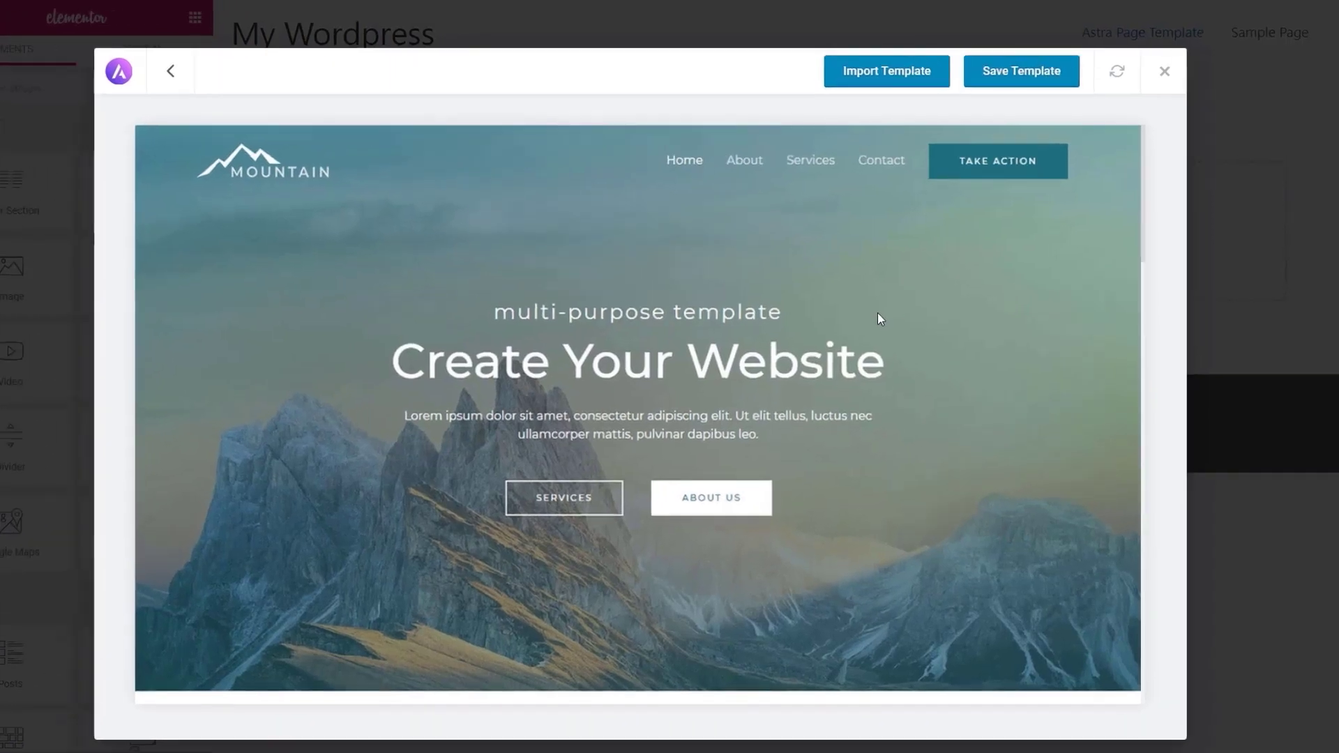